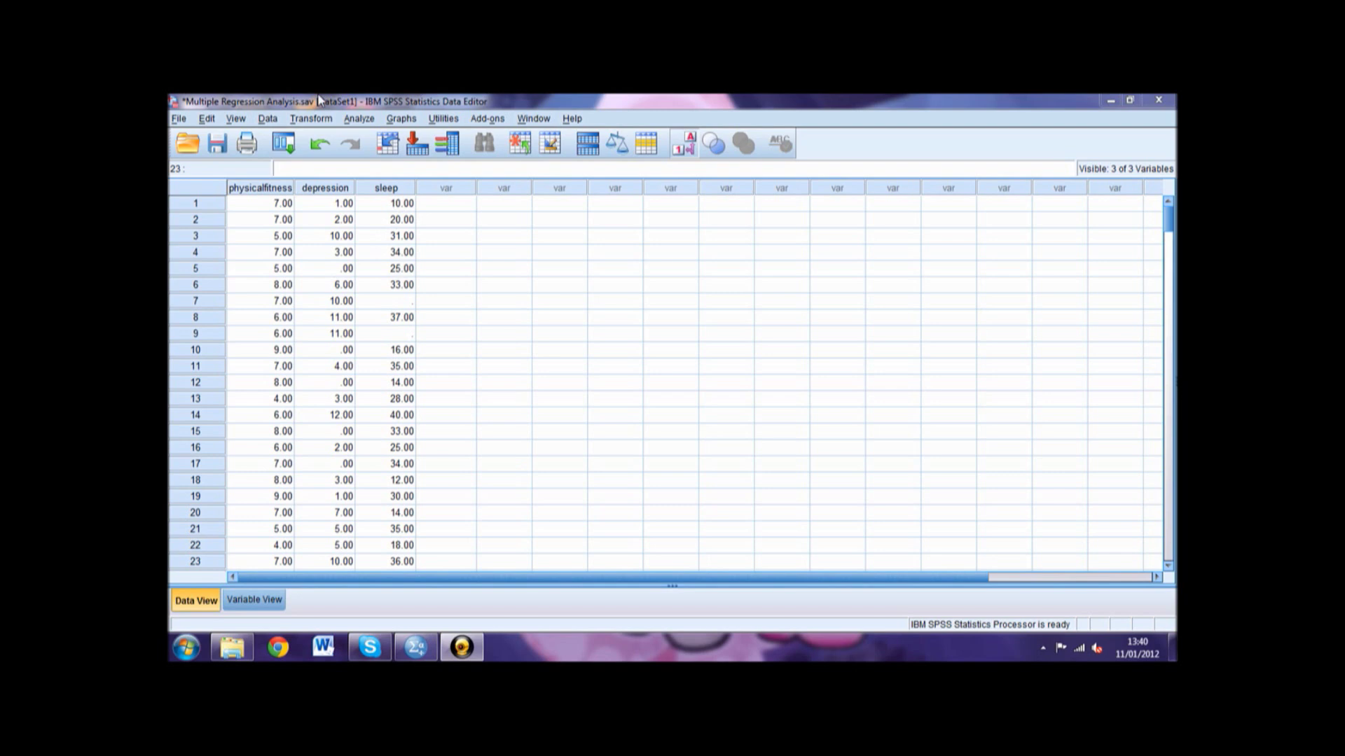
Start a linear regression with sleep as dependent, and physicalfitness and depression as independents.
{"action": "left_click", "coordinate": [359, 119]}
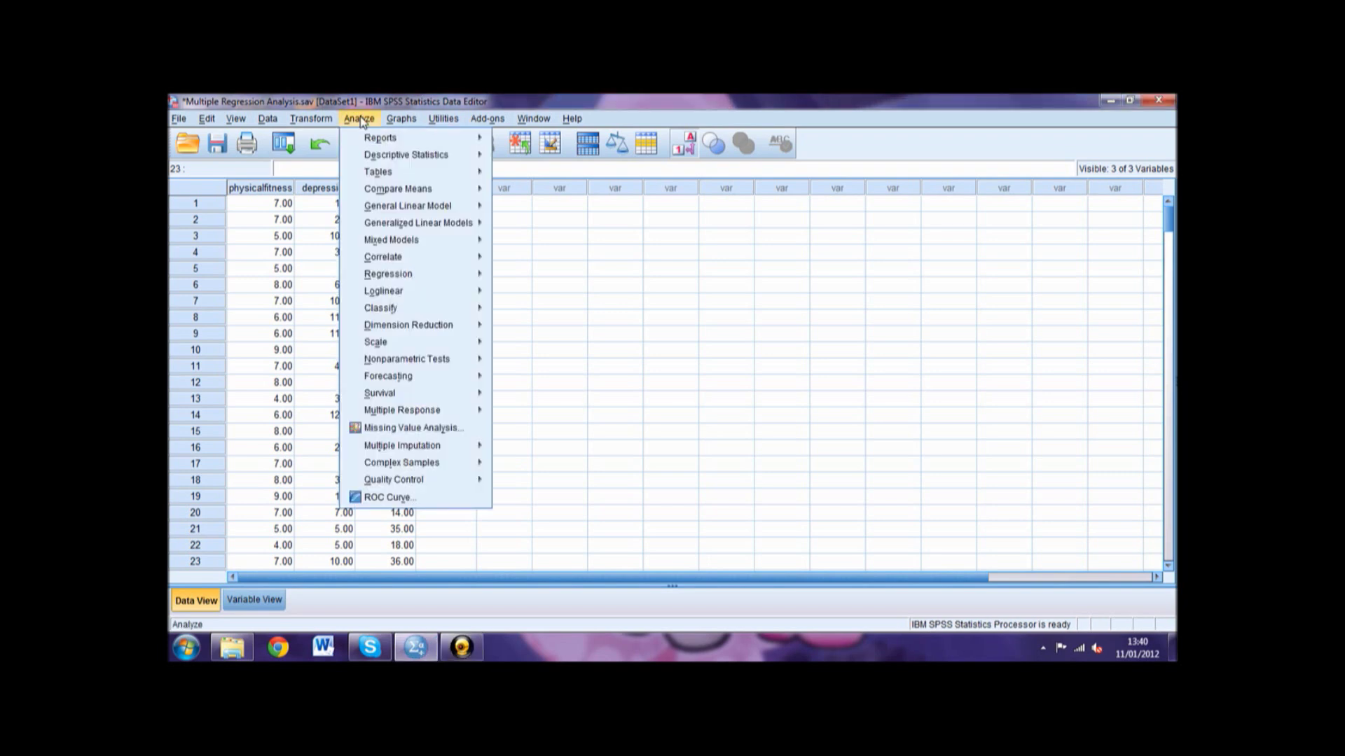
{"action": "mouse_move", "coordinate": [424, 273]}
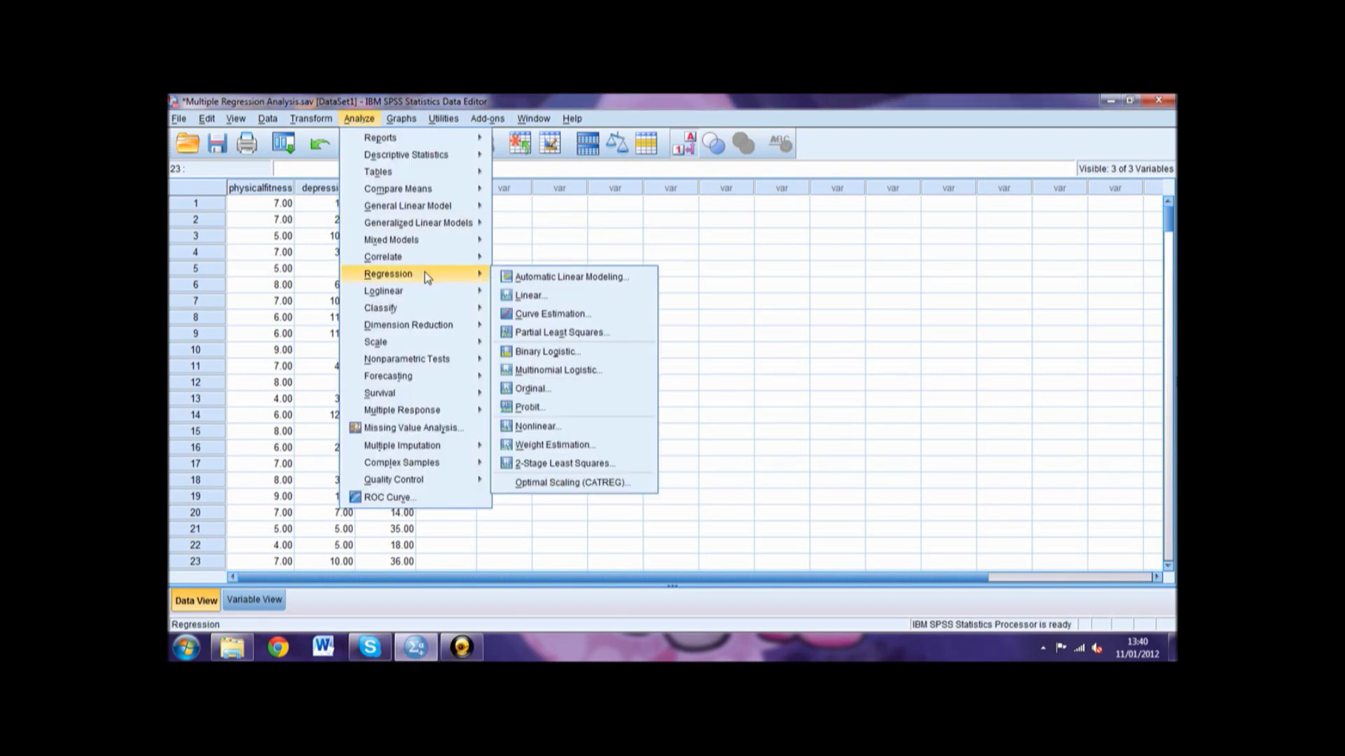
{"action": "left_click", "coordinate": [537, 300]}
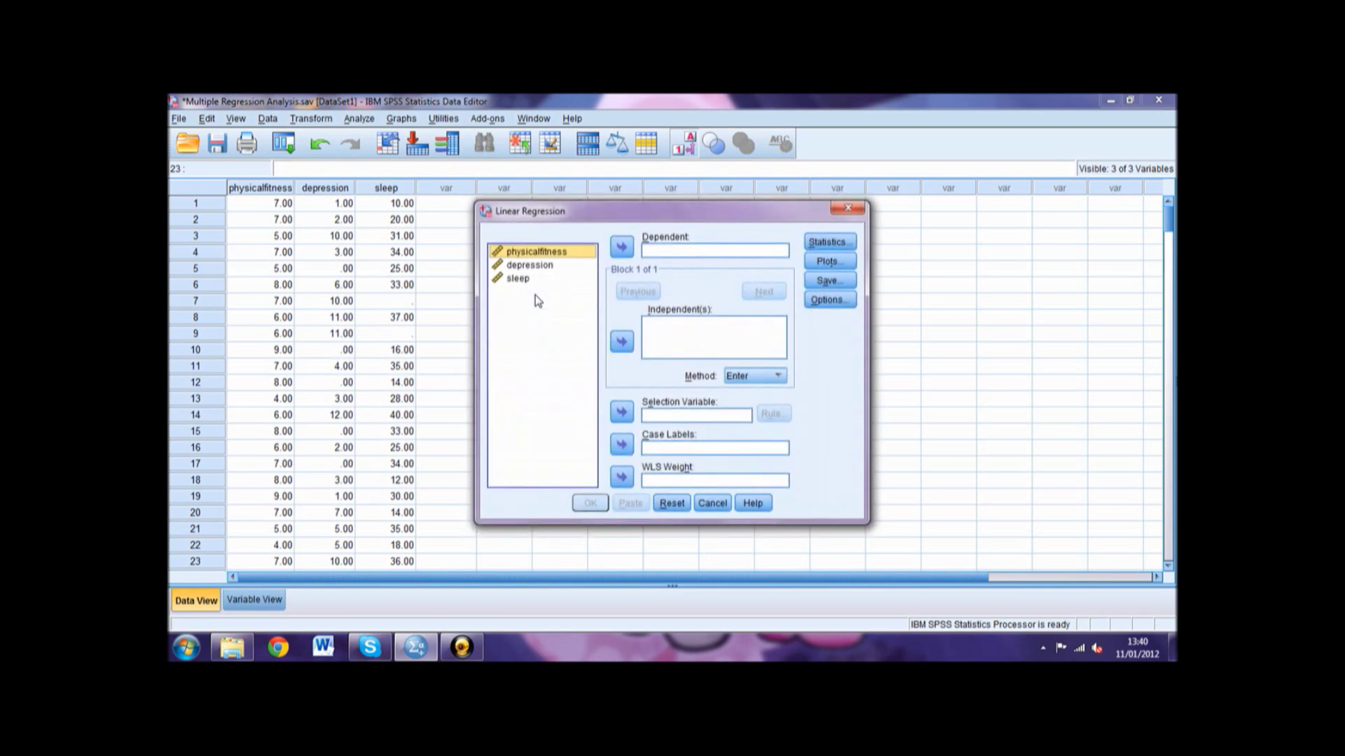
{"action": "left_click", "coordinate": [524, 281]}
{"action": "left_click", "coordinate": [526, 281]}
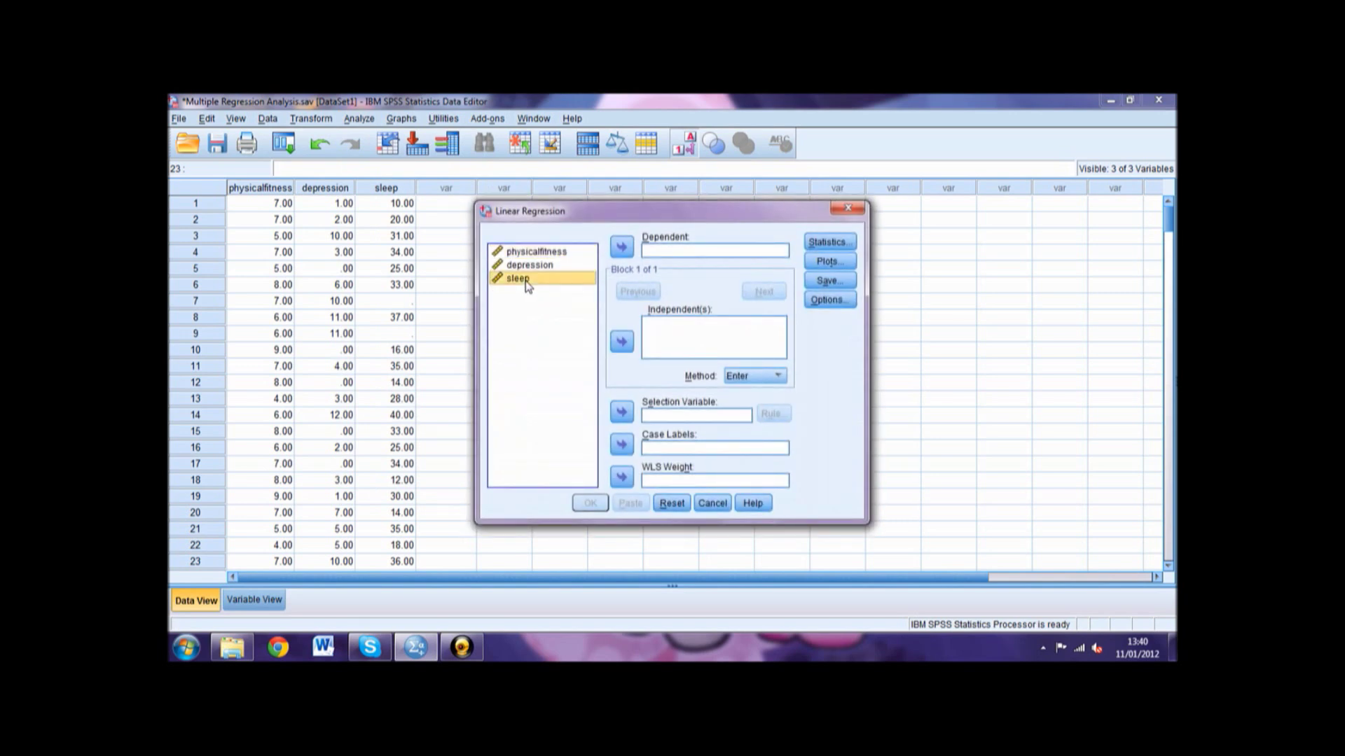
{"action": "left_click", "coordinate": [622, 248]}
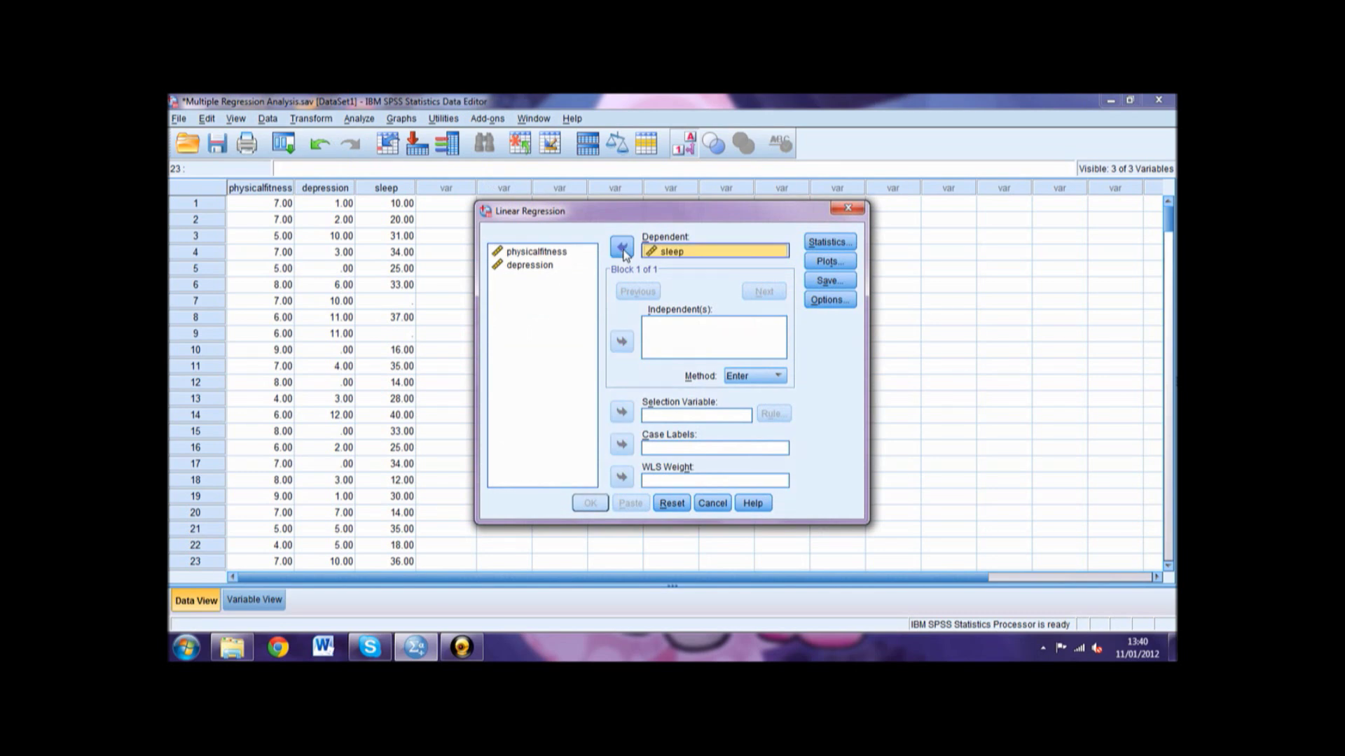
{"action": "left_click", "coordinate": [536, 252]}
{"action": "left_click", "coordinate": [621, 341]}
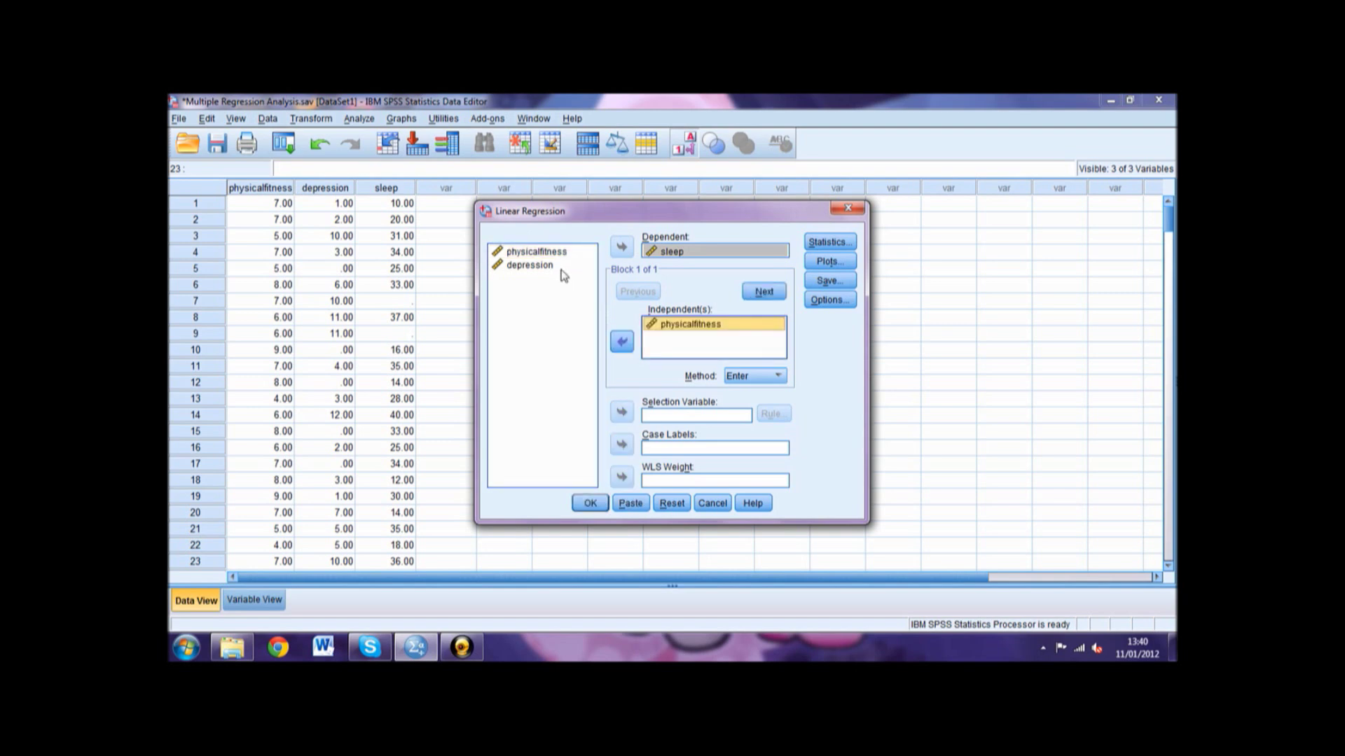
{"action": "left_click", "coordinate": [623, 343]}
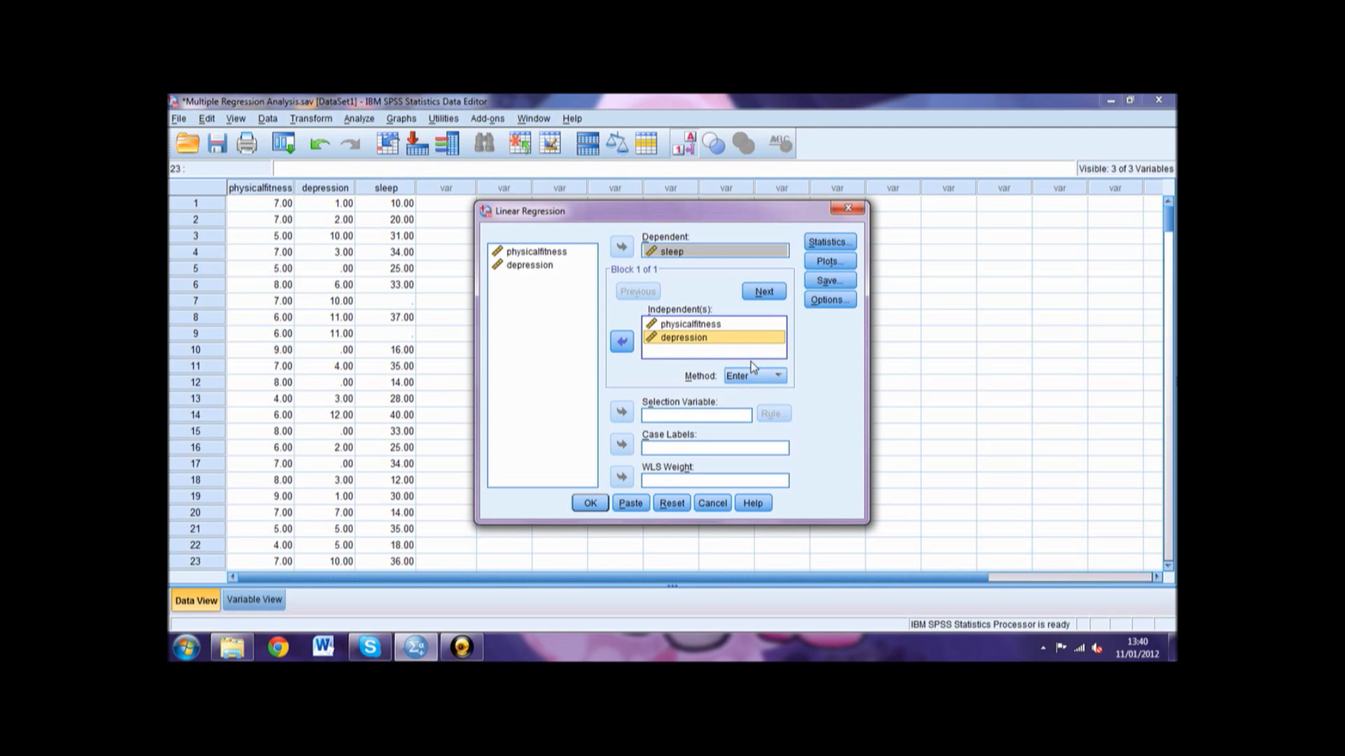
{"action": "left_click", "coordinate": [829, 242]}
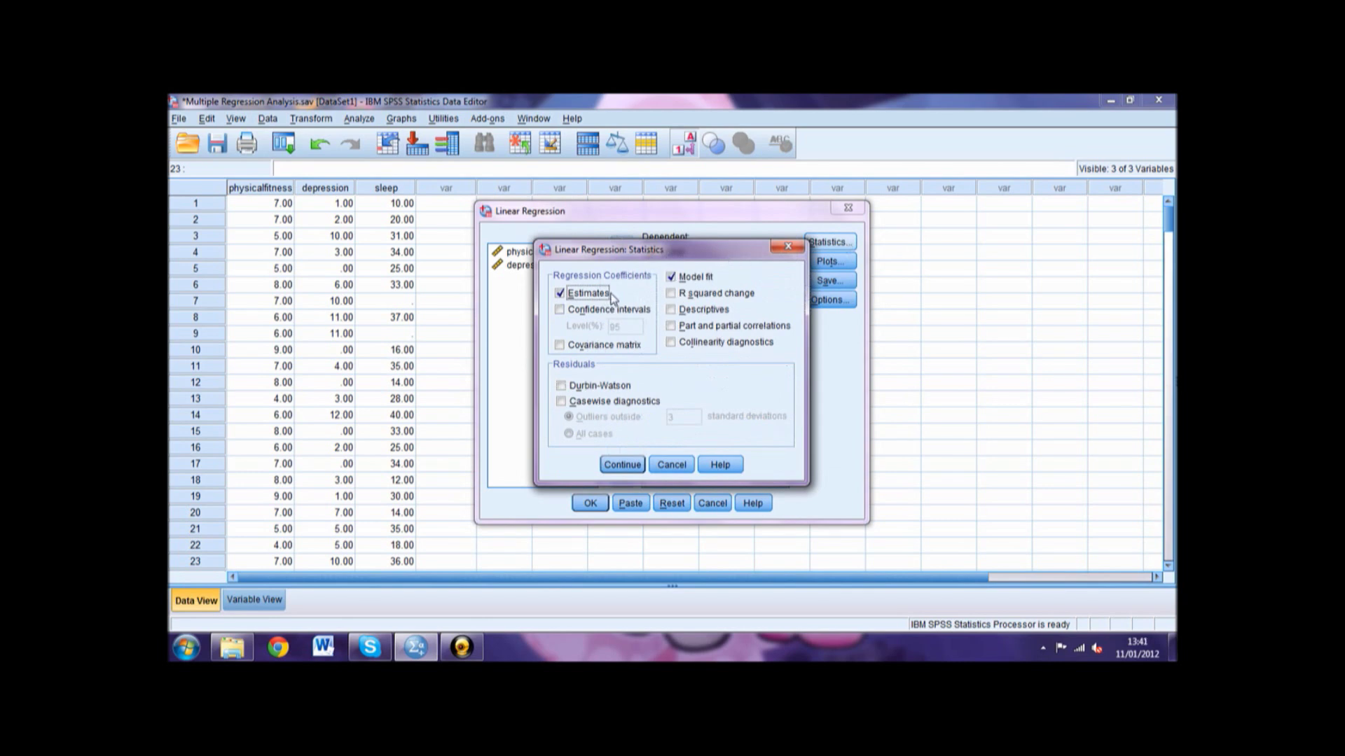
Tick confidence intervals, descriptives, part and partial correlations, collinearity and casewise diagnostics, then confirm.
{"action": "left_click", "coordinate": [621, 311]}
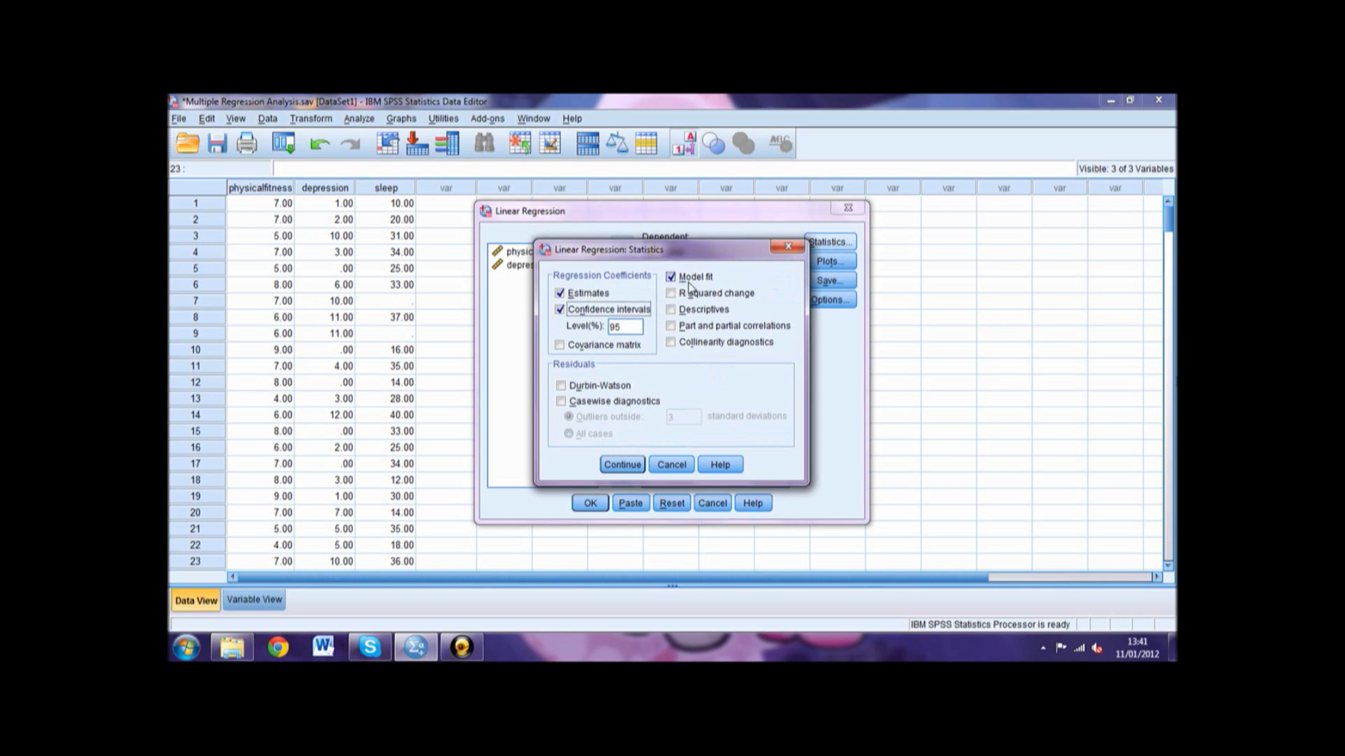
{"action": "left_click", "coordinate": [695, 312]}
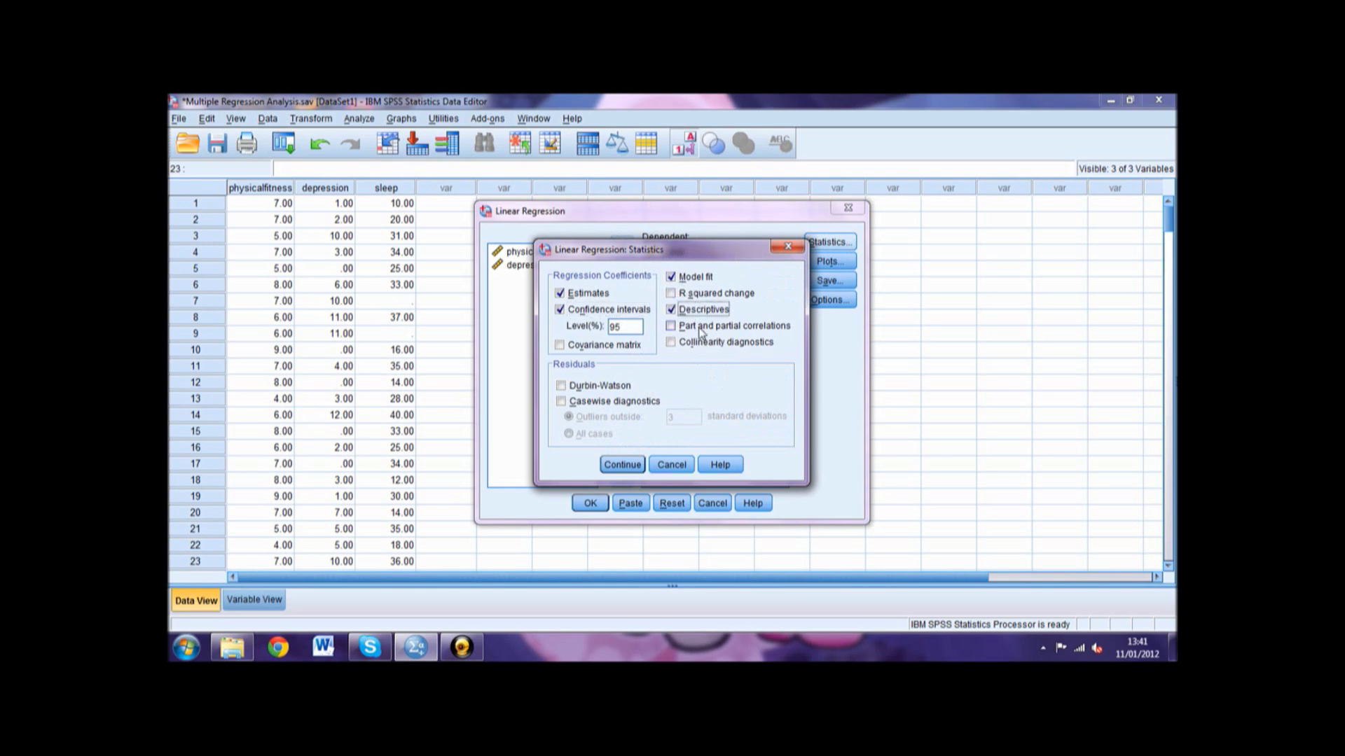
{"action": "left_click", "coordinate": [700, 327]}
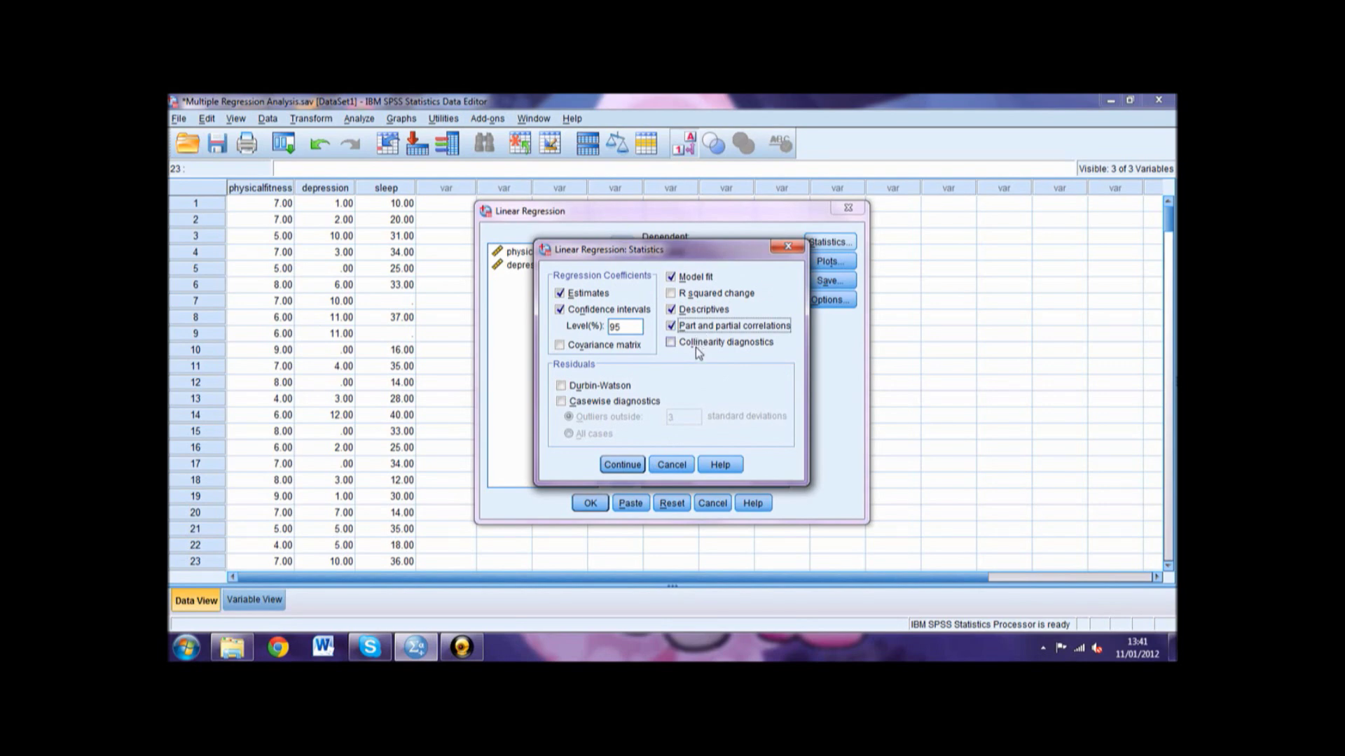
{"action": "left_click", "coordinate": [695, 345]}
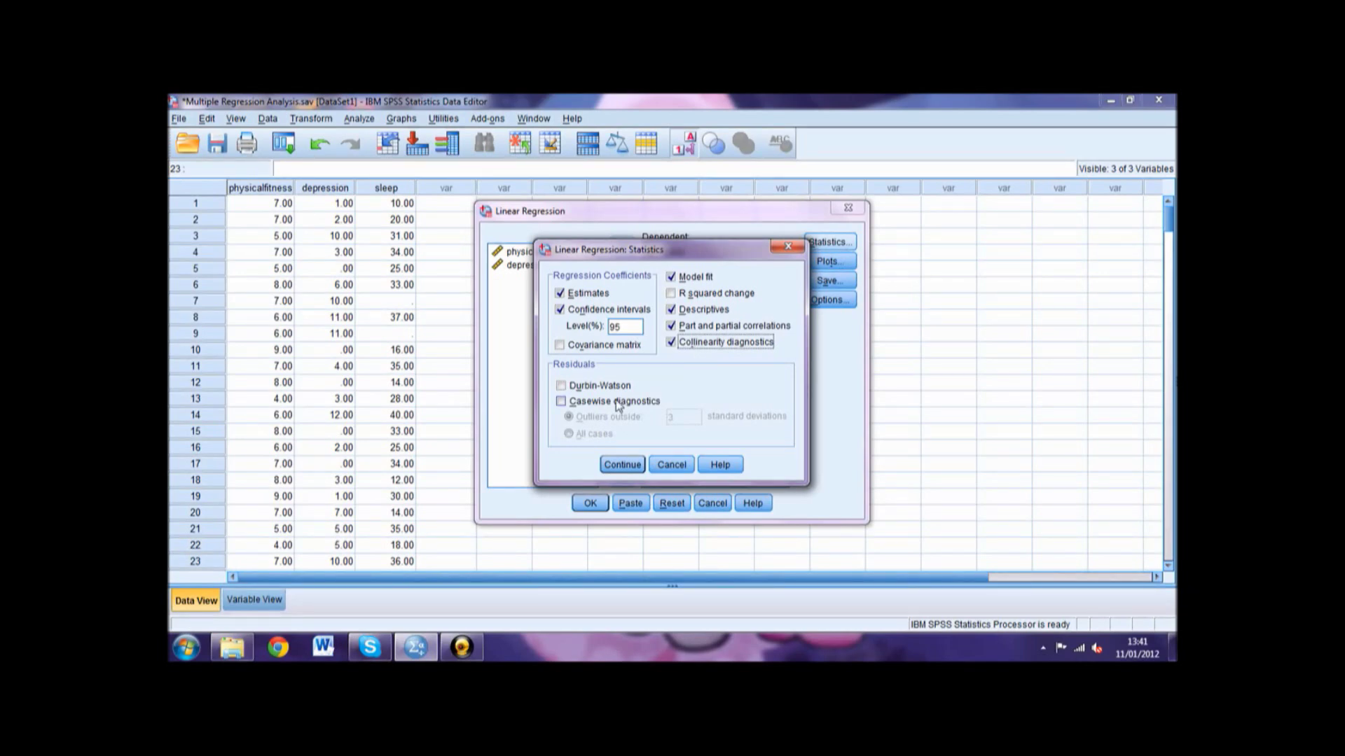
{"action": "left_click", "coordinate": [579, 404]}
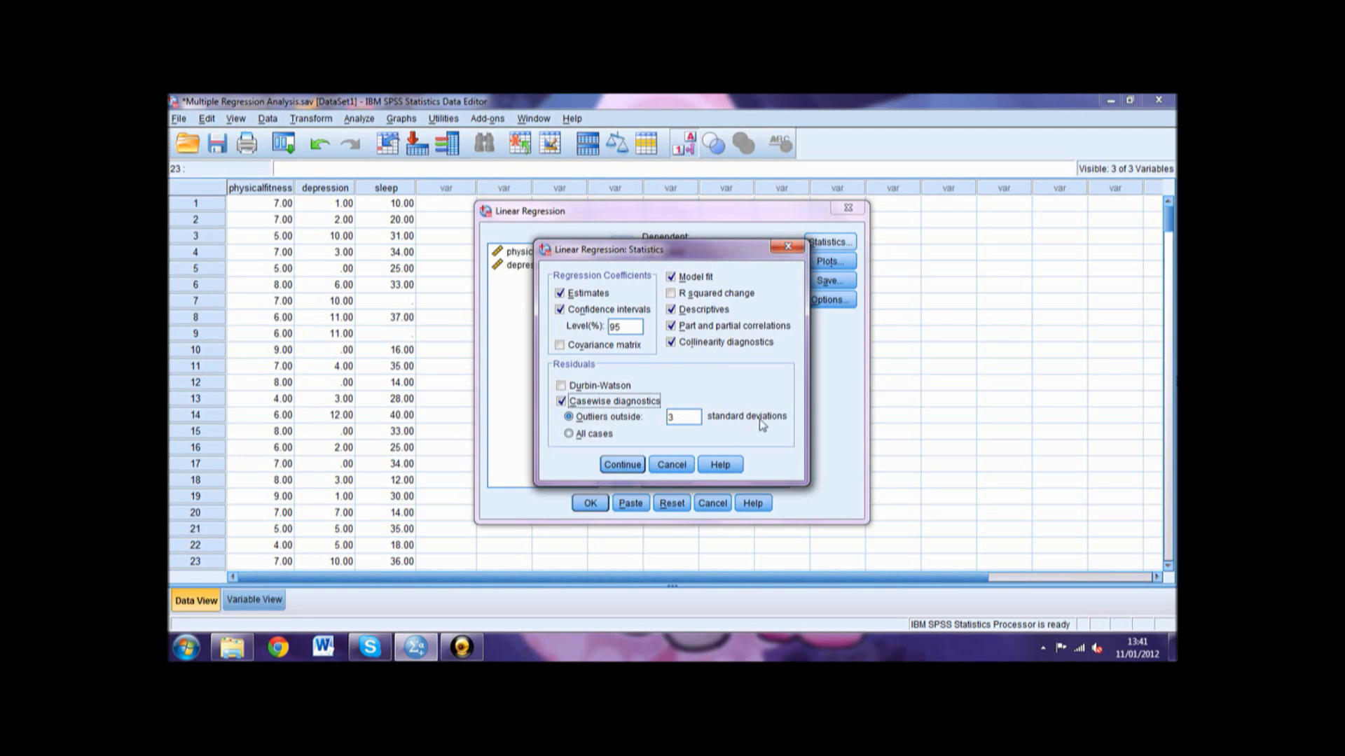
{"action": "left_click", "coordinate": [622, 465]}
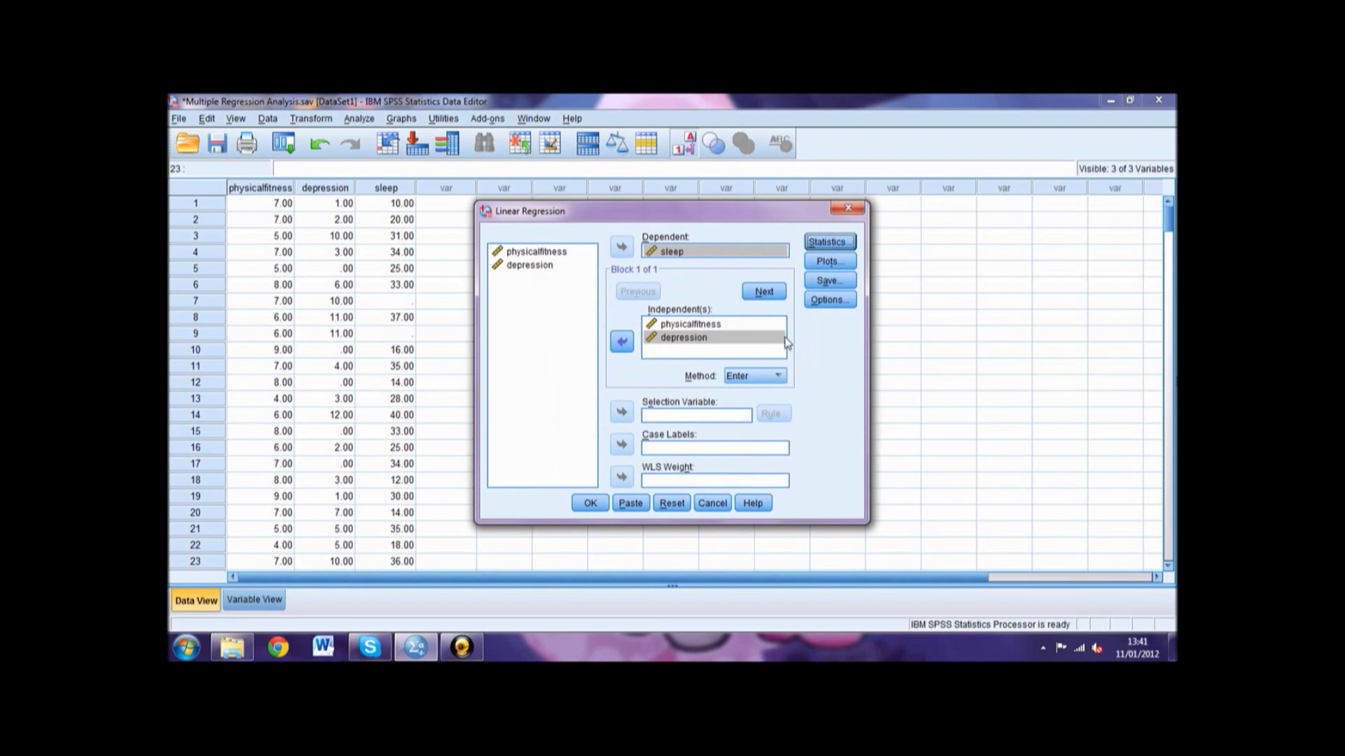
In regression Options, set missing values to Exclude cases pairwise and confirm.
{"action": "left_click", "coordinate": [824, 301]}
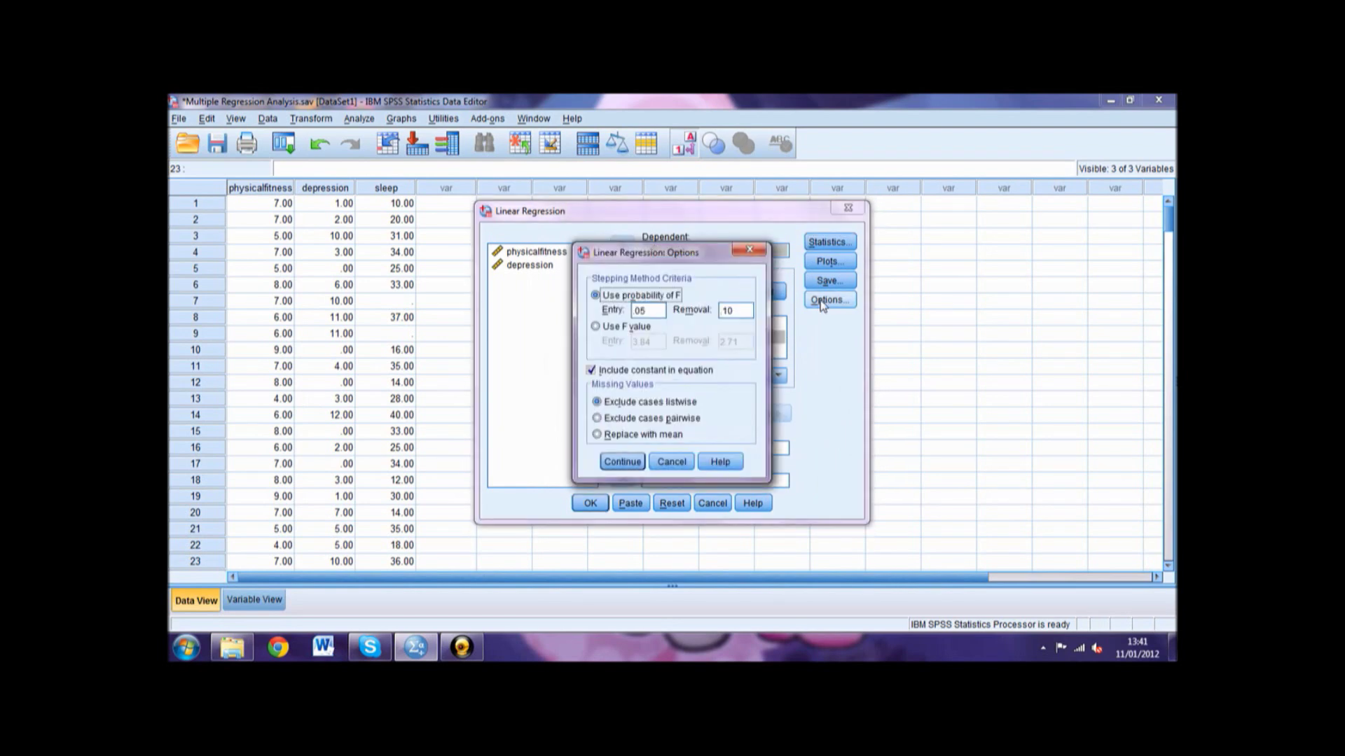
{"action": "left_click", "coordinate": [651, 419]}
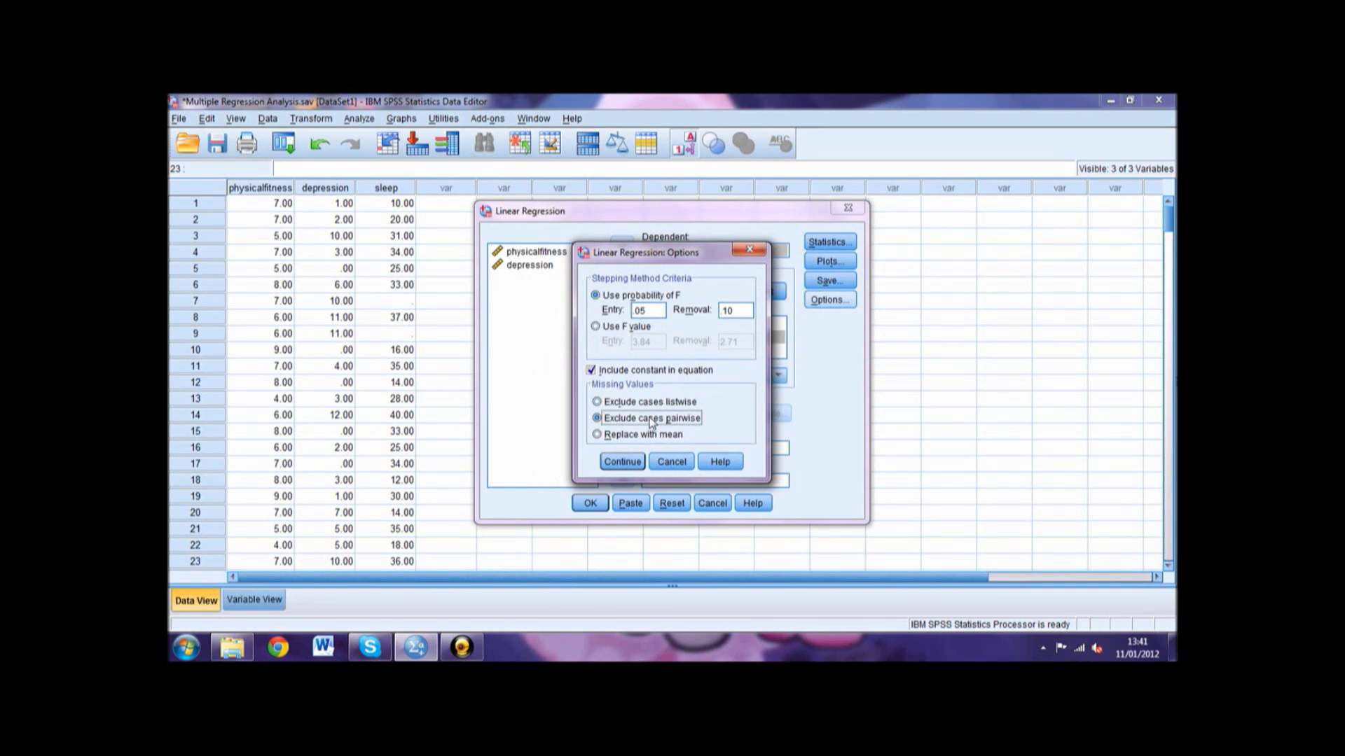
{"action": "left_click", "coordinate": [622, 464]}
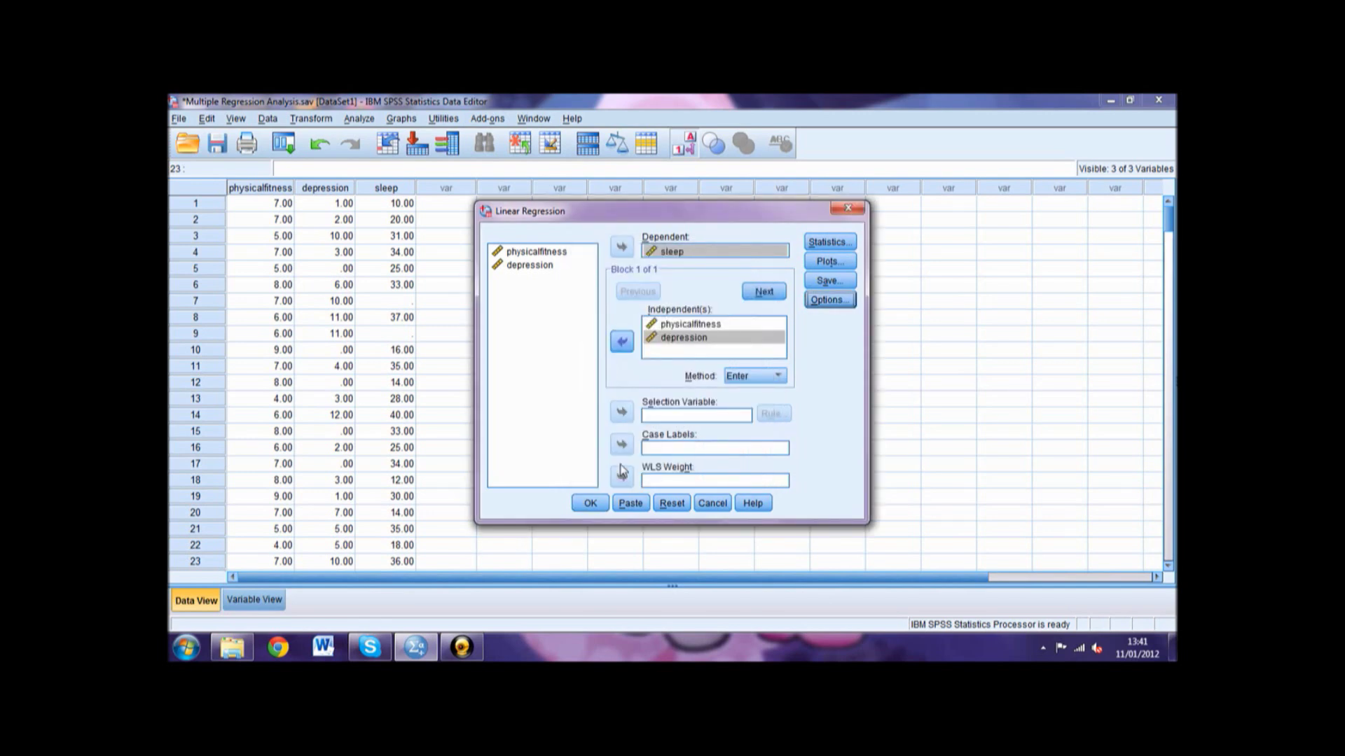
{"action": "left_click", "coordinate": [829, 261]}
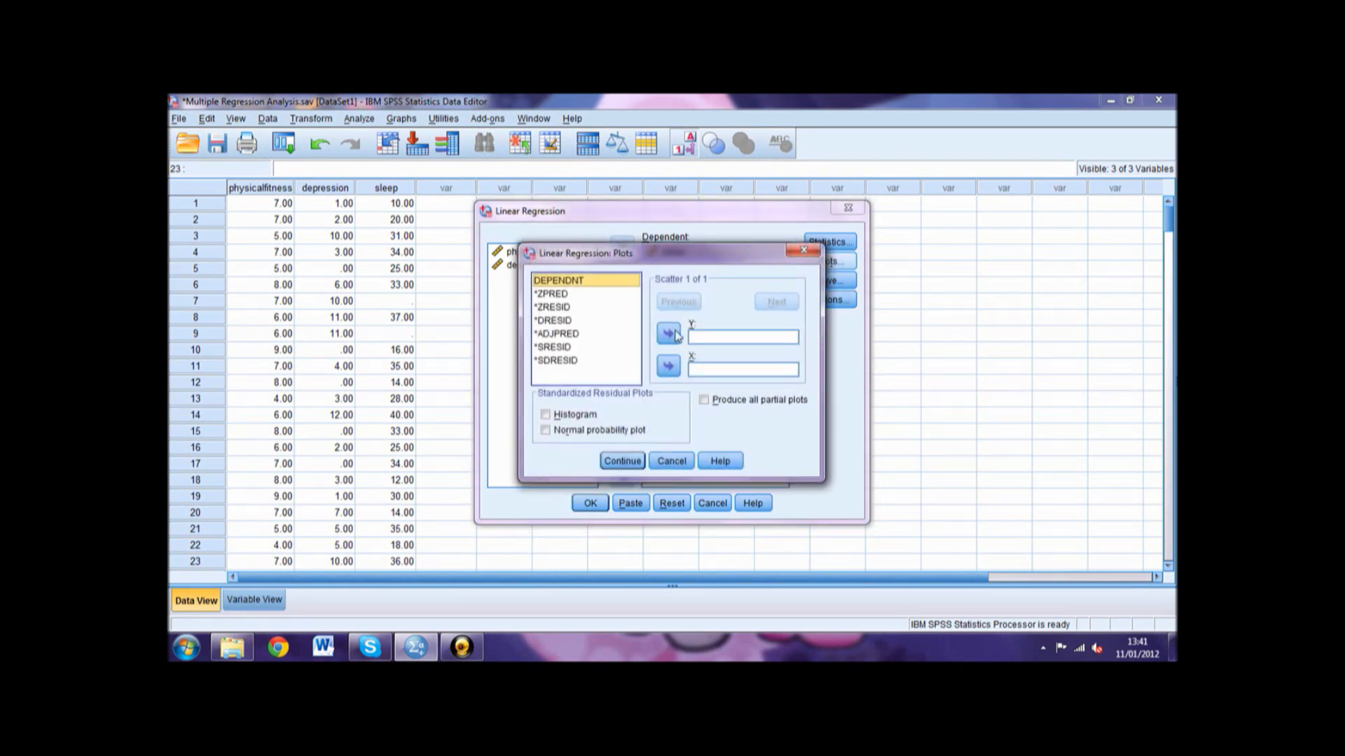
Plot *ZRESID on Y against *ZPRED on X, adding a normal probability plot.
{"action": "left_click", "coordinate": [577, 308]}
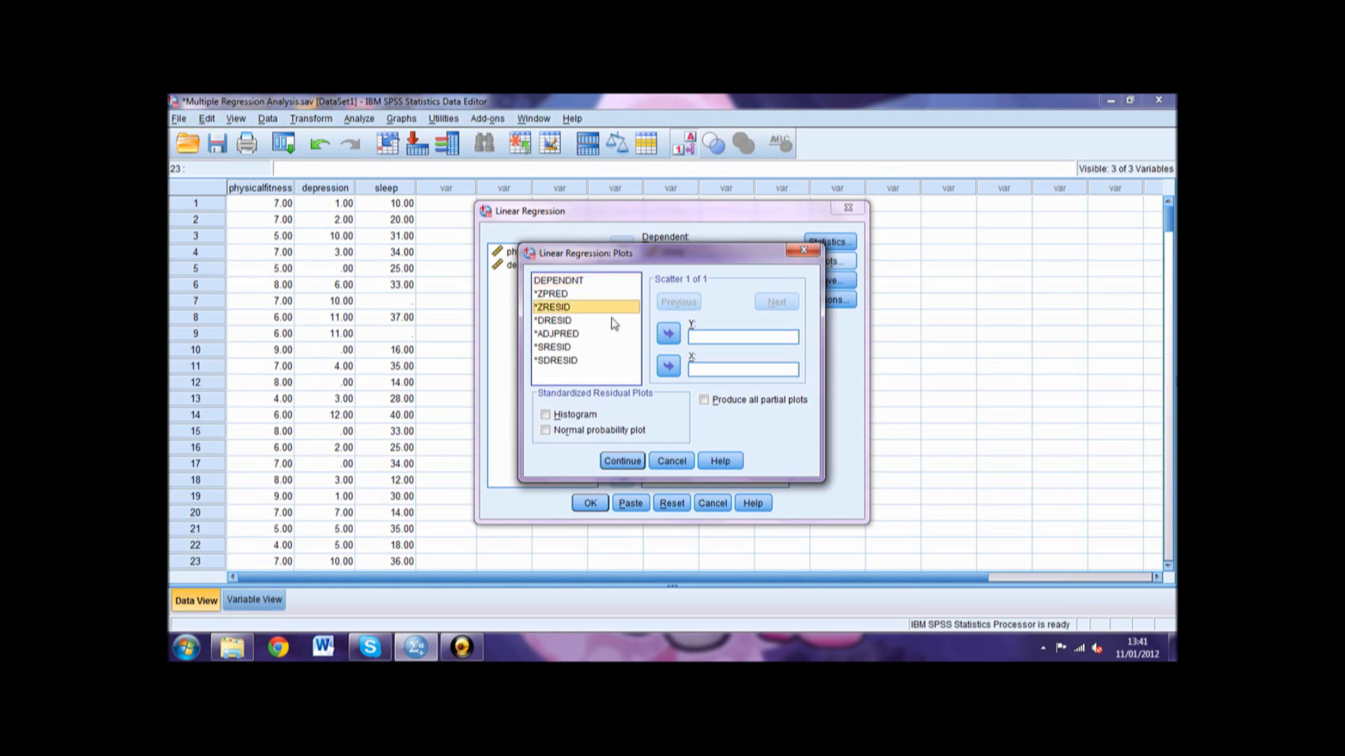
{"action": "left_click", "coordinate": [668, 335]}
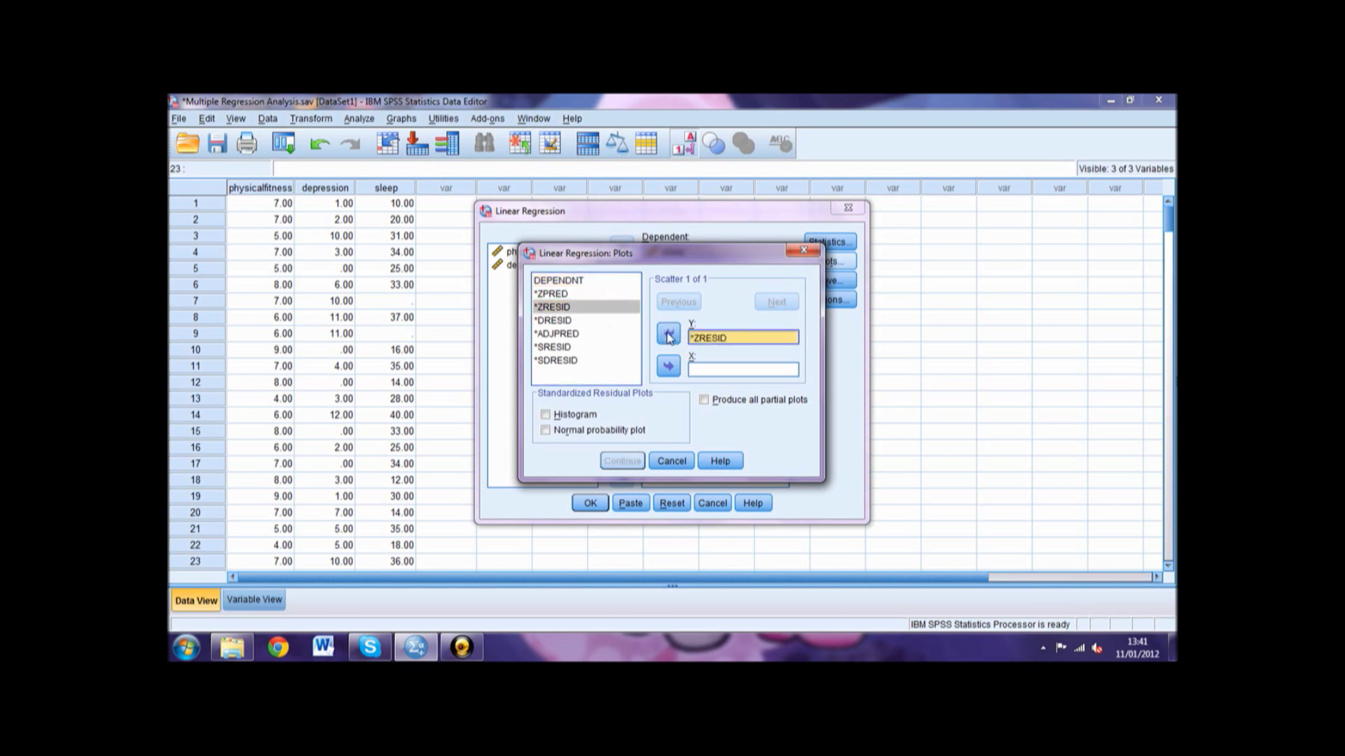
{"action": "left_click", "coordinate": [567, 297]}
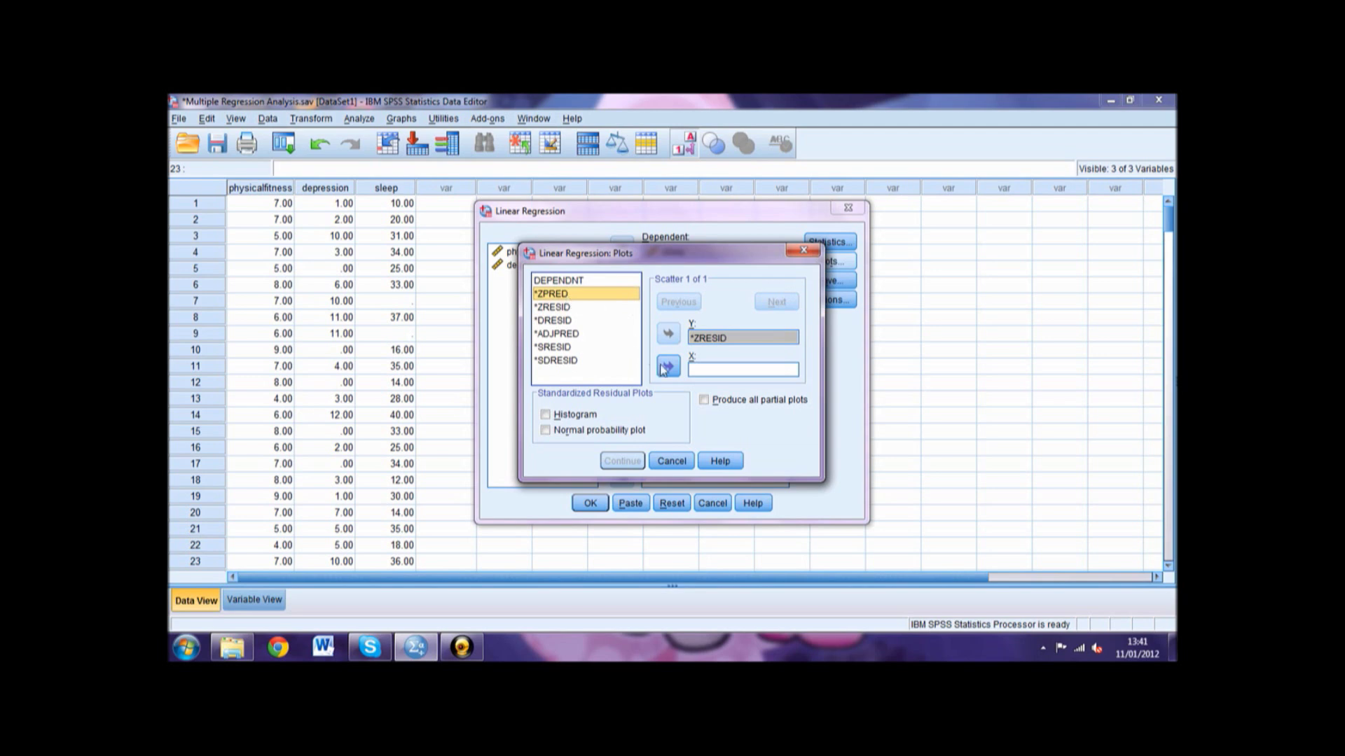
{"action": "left_click", "coordinate": [671, 366]}
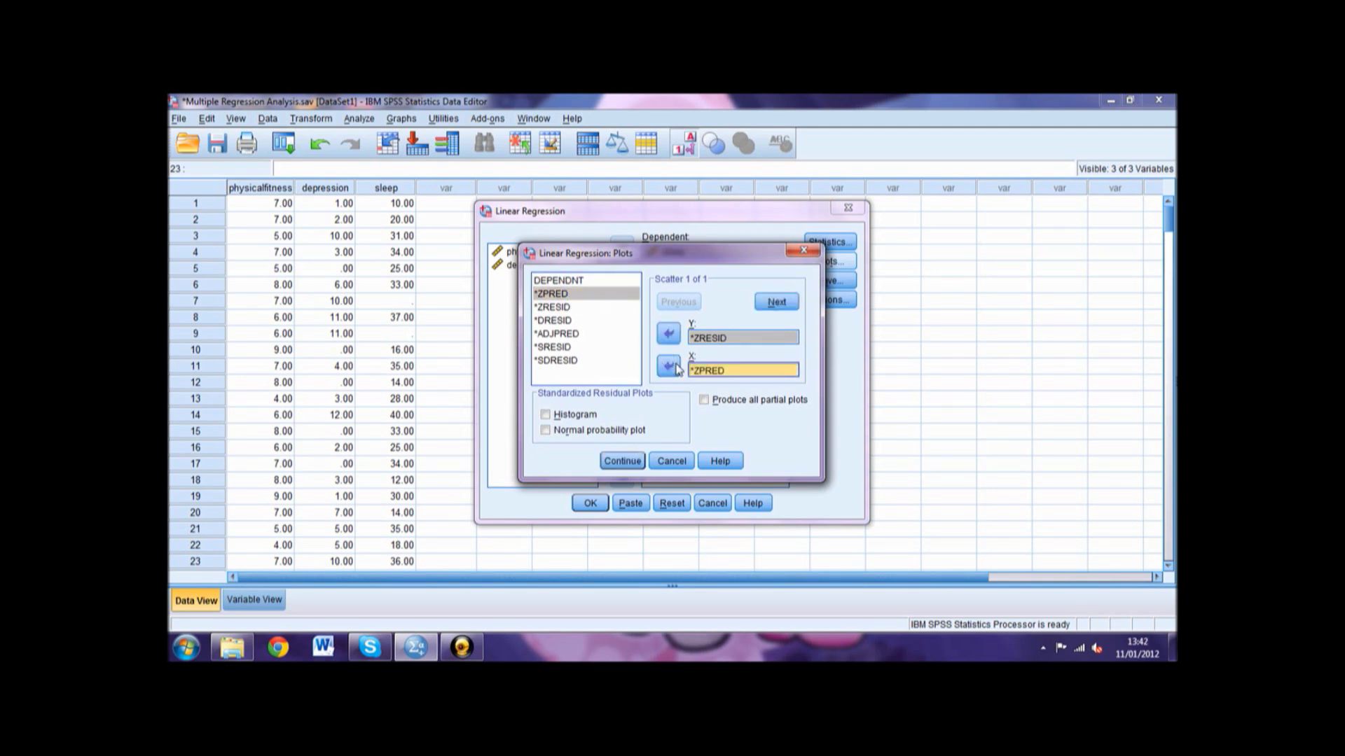
{"action": "left_click", "coordinate": [617, 433]}
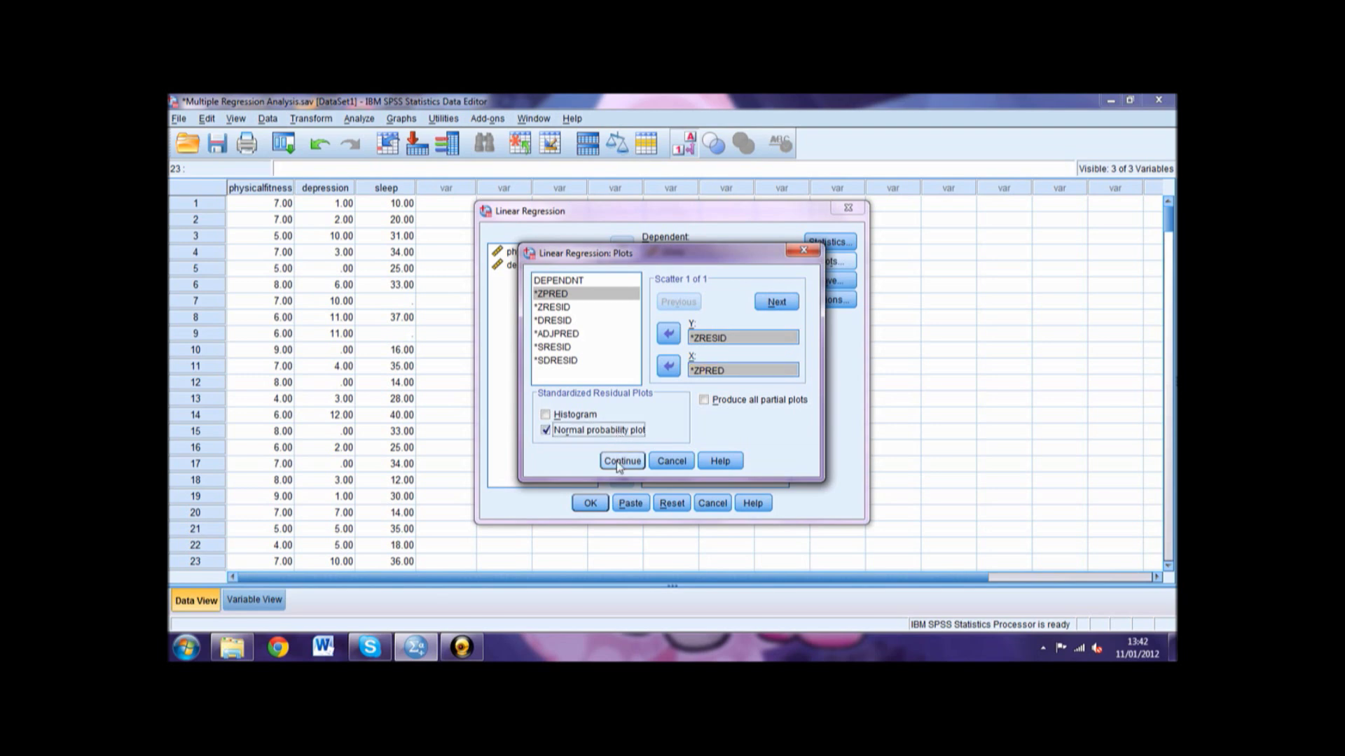
{"action": "left_click", "coordinate": [620, 461]}
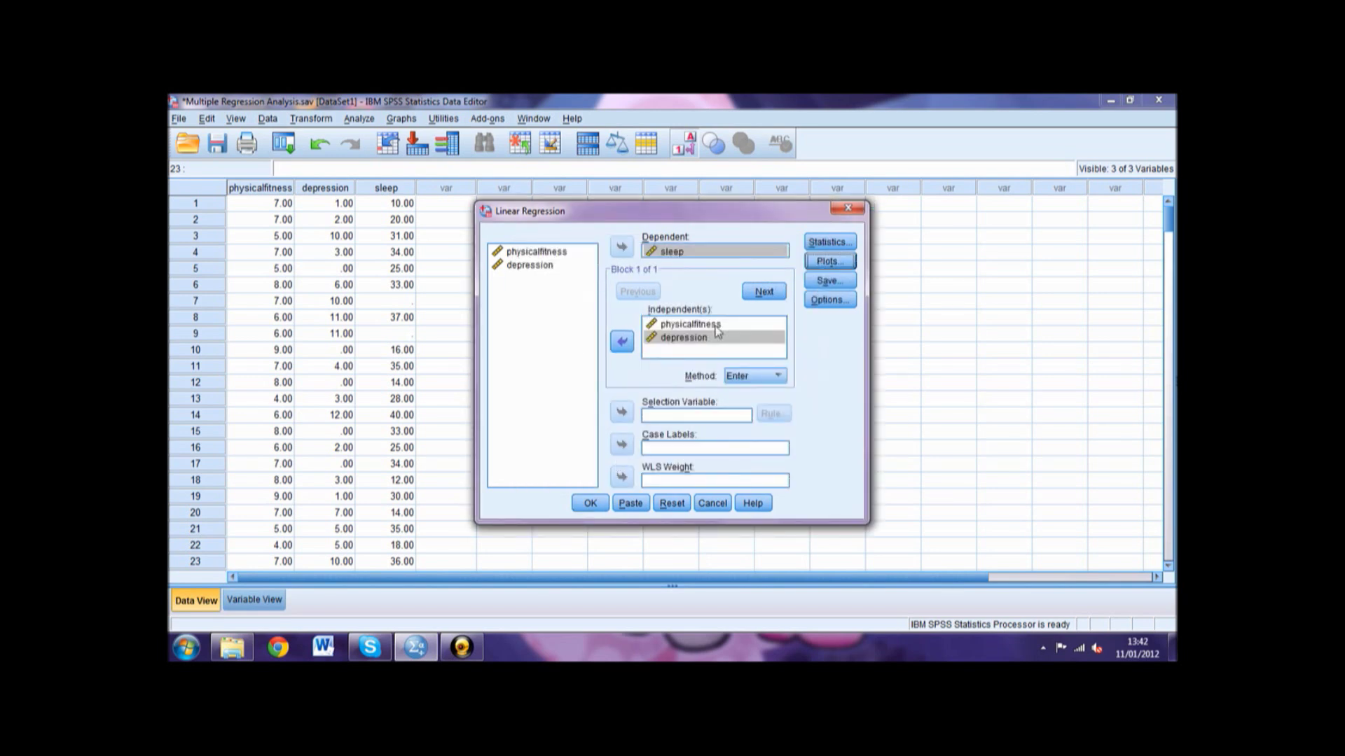
Save Mahalanobis and Cook's distances as new variables, then run the regression.
{"action": "left_click", "coordinate": [813, 281]}
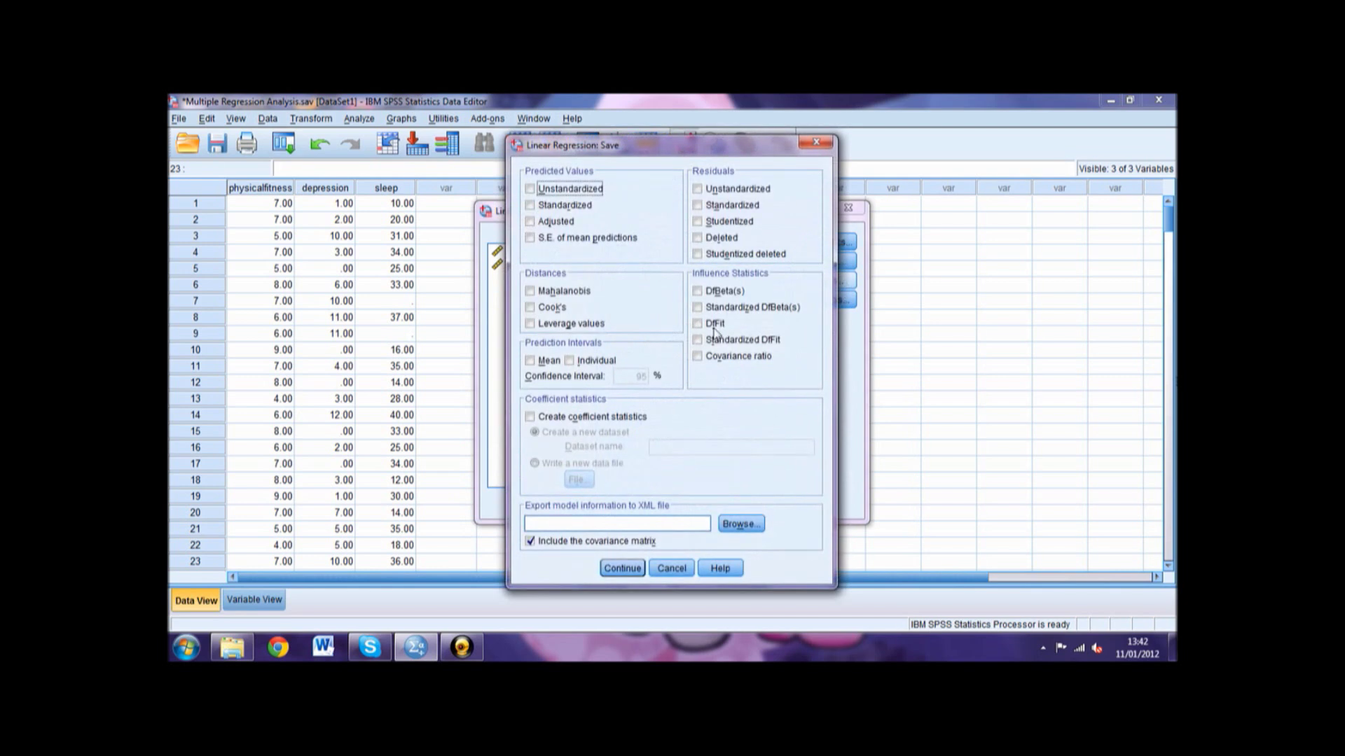
{"action": "left_click", "coordinate": [559, 295]}
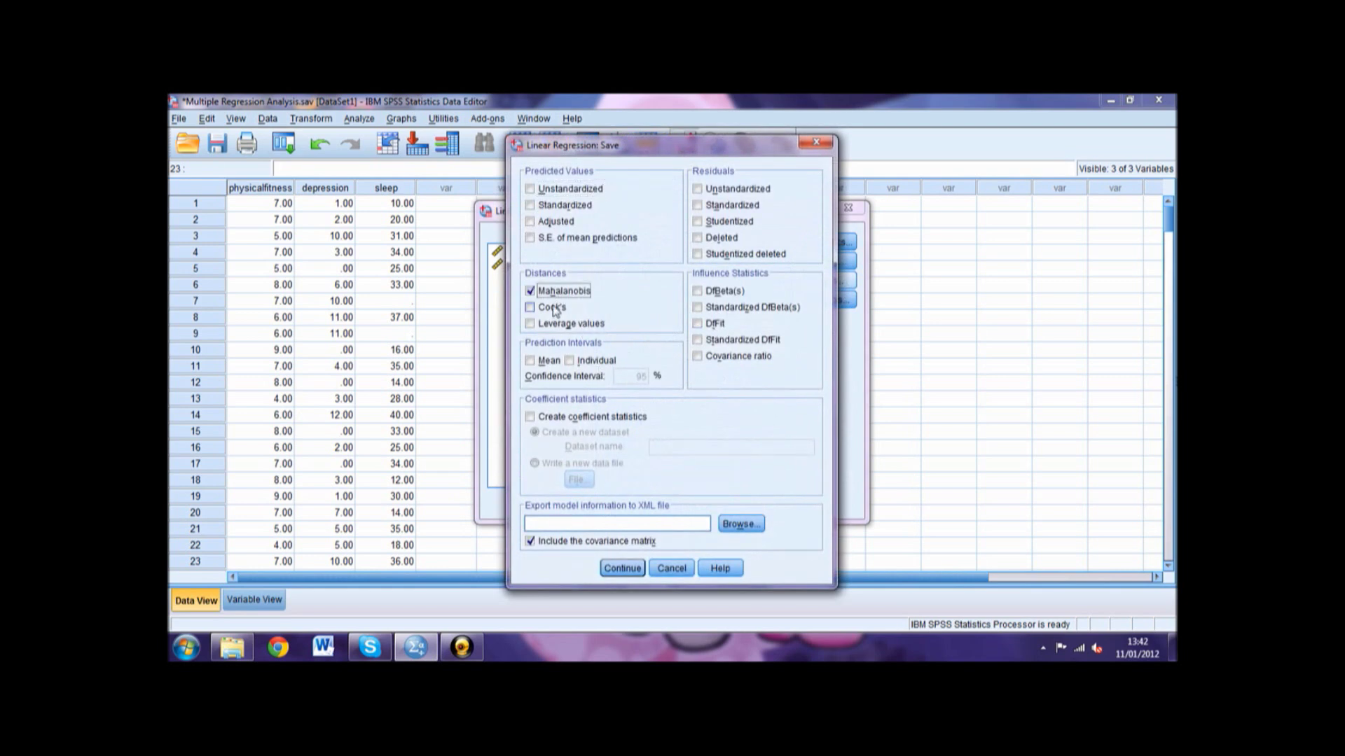
{"action": "left_click", "coordinate": [554, 310]}
{"action": "left_click", "coordinate": [623, 569]}
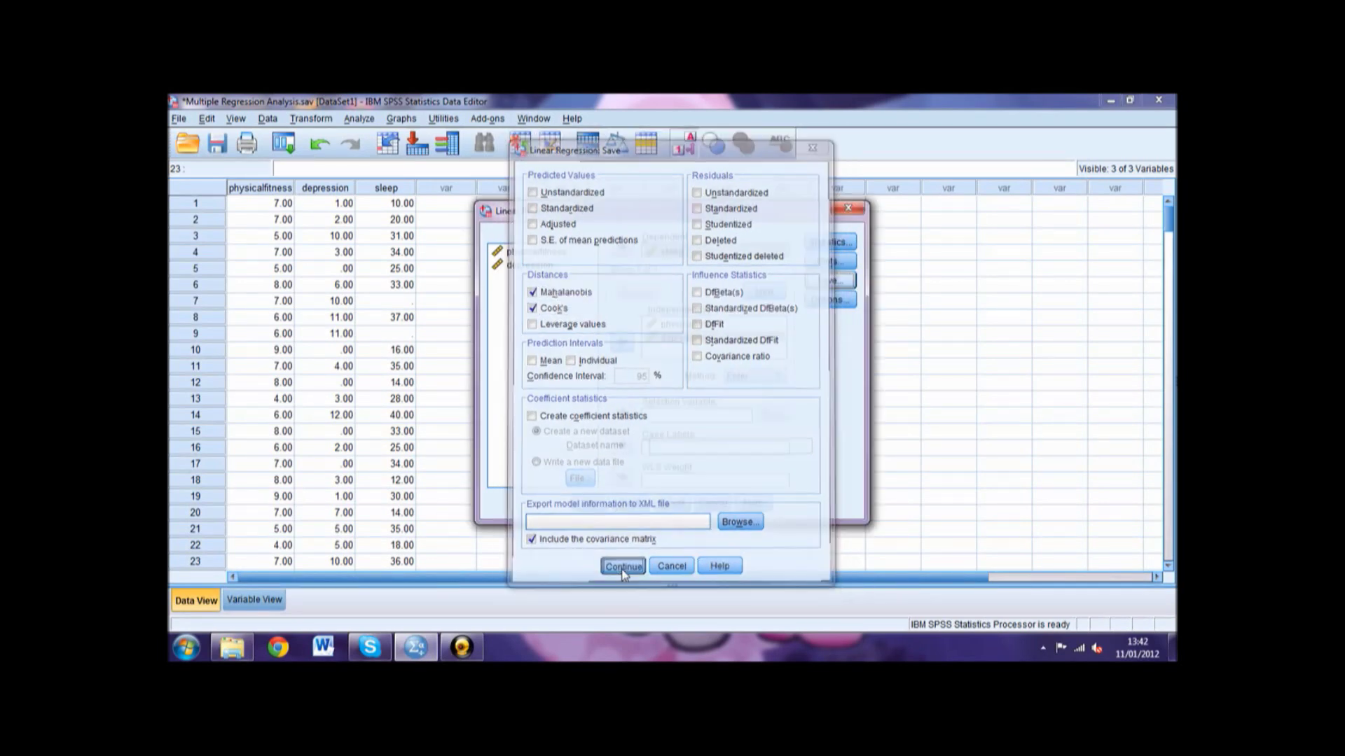
{"action": "left_click", "coordinate": [591, 504]}
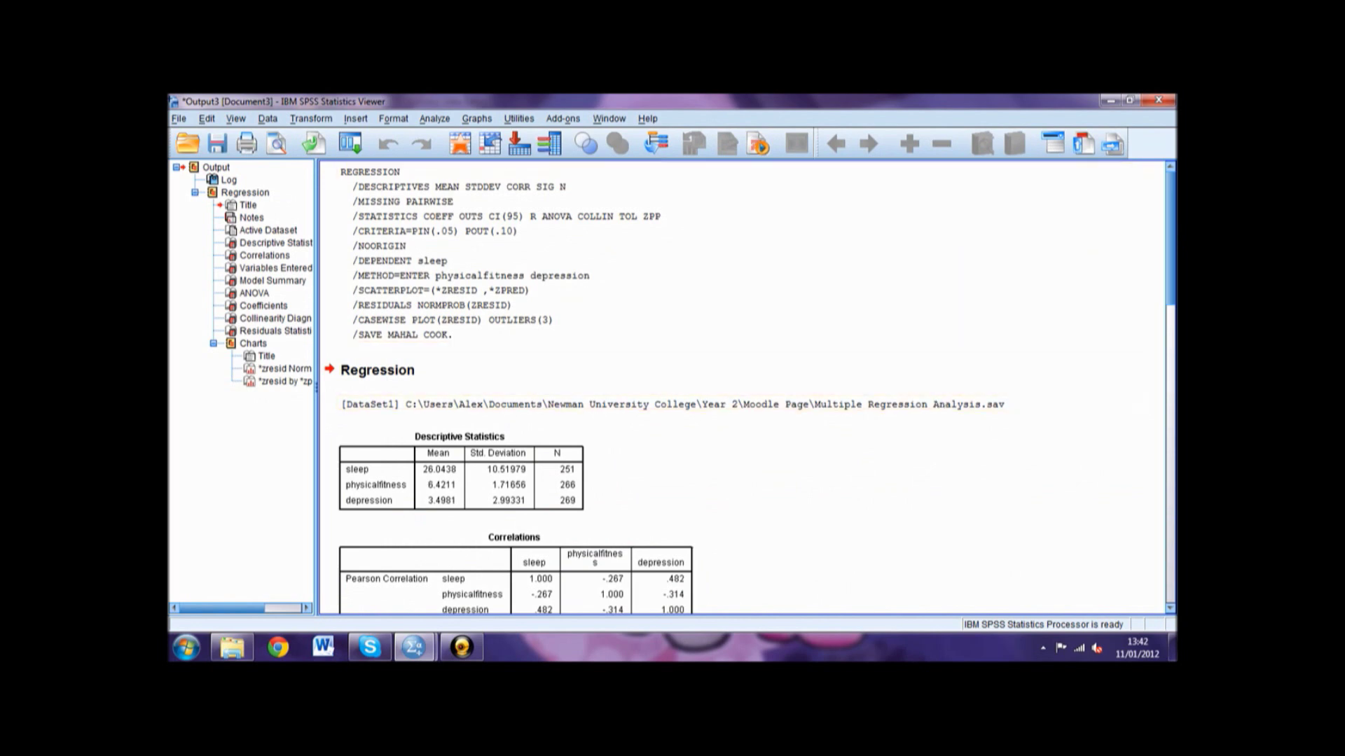
Scroll the output down to the Correlations and Variables Entered/Removed tables.
{"action": "scroll", "coordinate": [1170, 246], "scroll_direction": "down", "scroll_amount": 4}
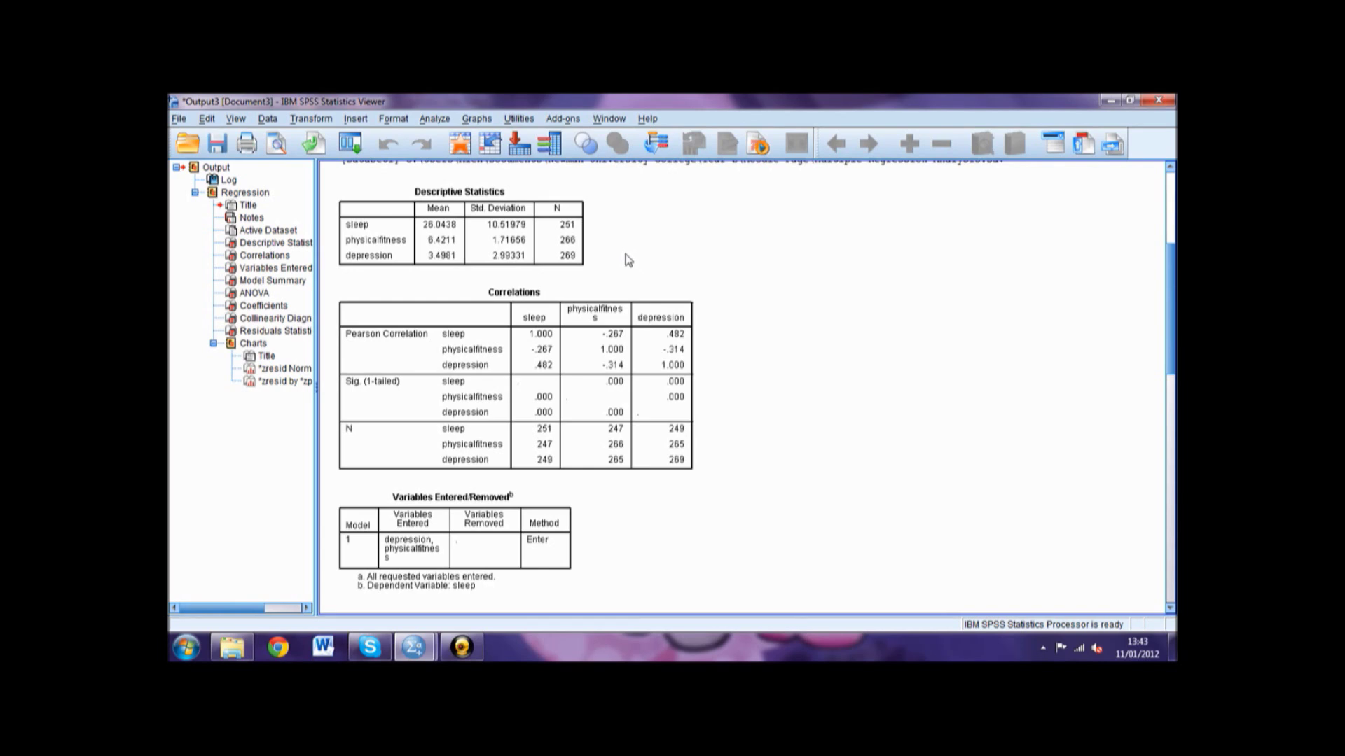
Highlight the Correlations table for discussion, then deselect it.
{"action": "left_click", "coordinate": [615, 288]}
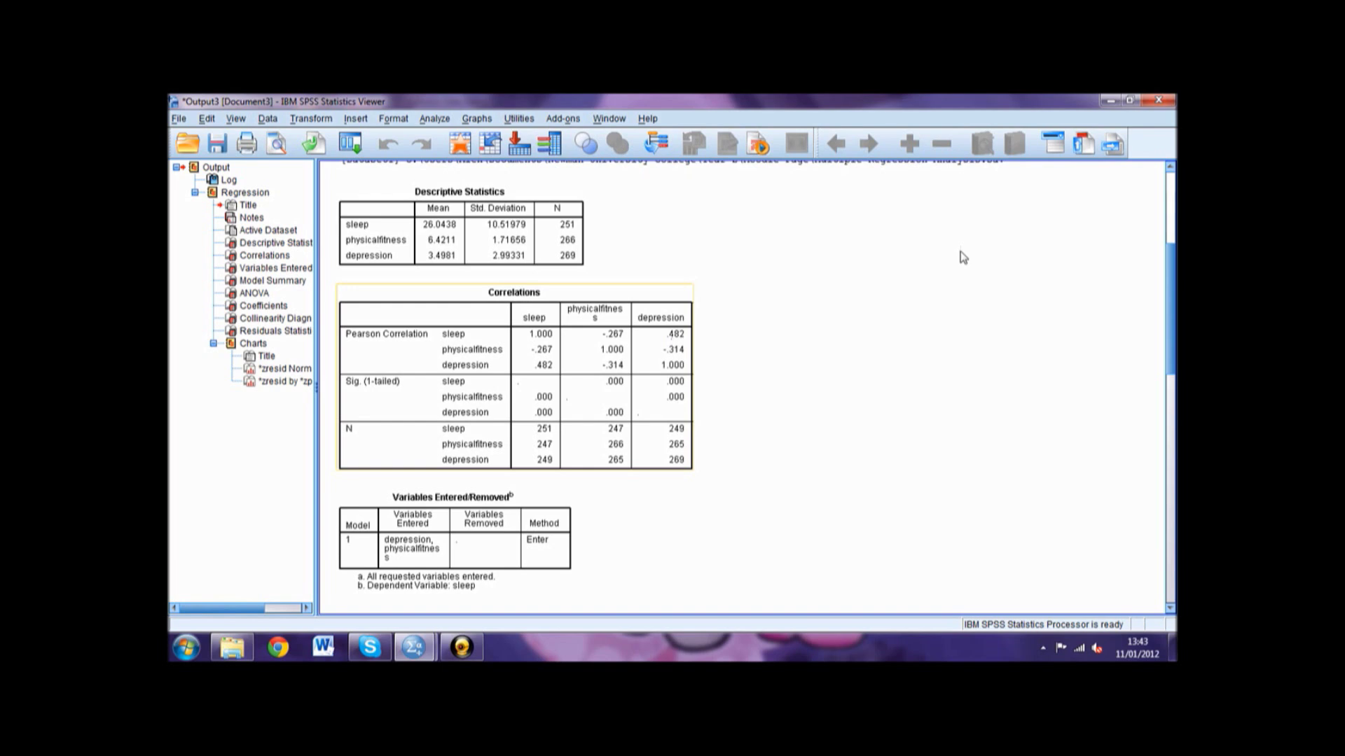
{"action": "left_click", "coordinate": [965, 257]}
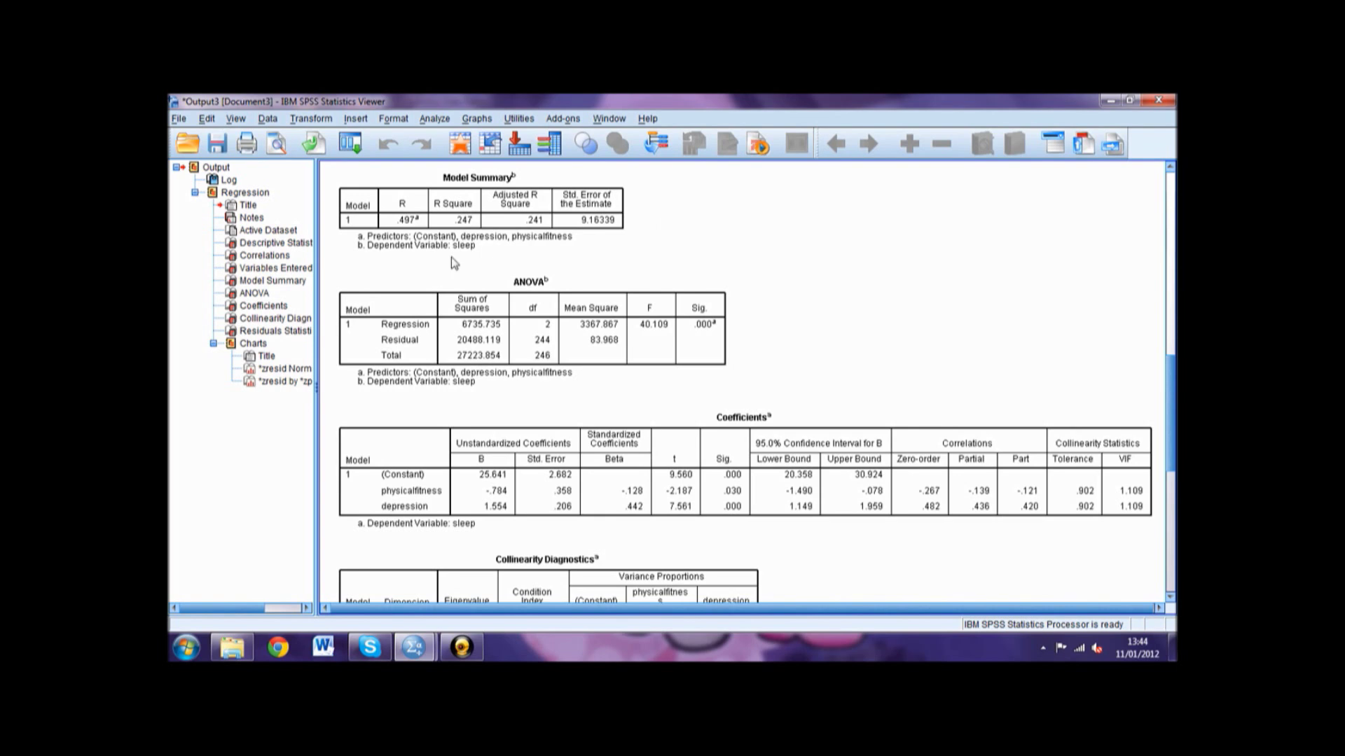
{"action": "left_click", "coordinate": [451, 254]}
{"action": "left_click", "coordinate": [452, 219]}
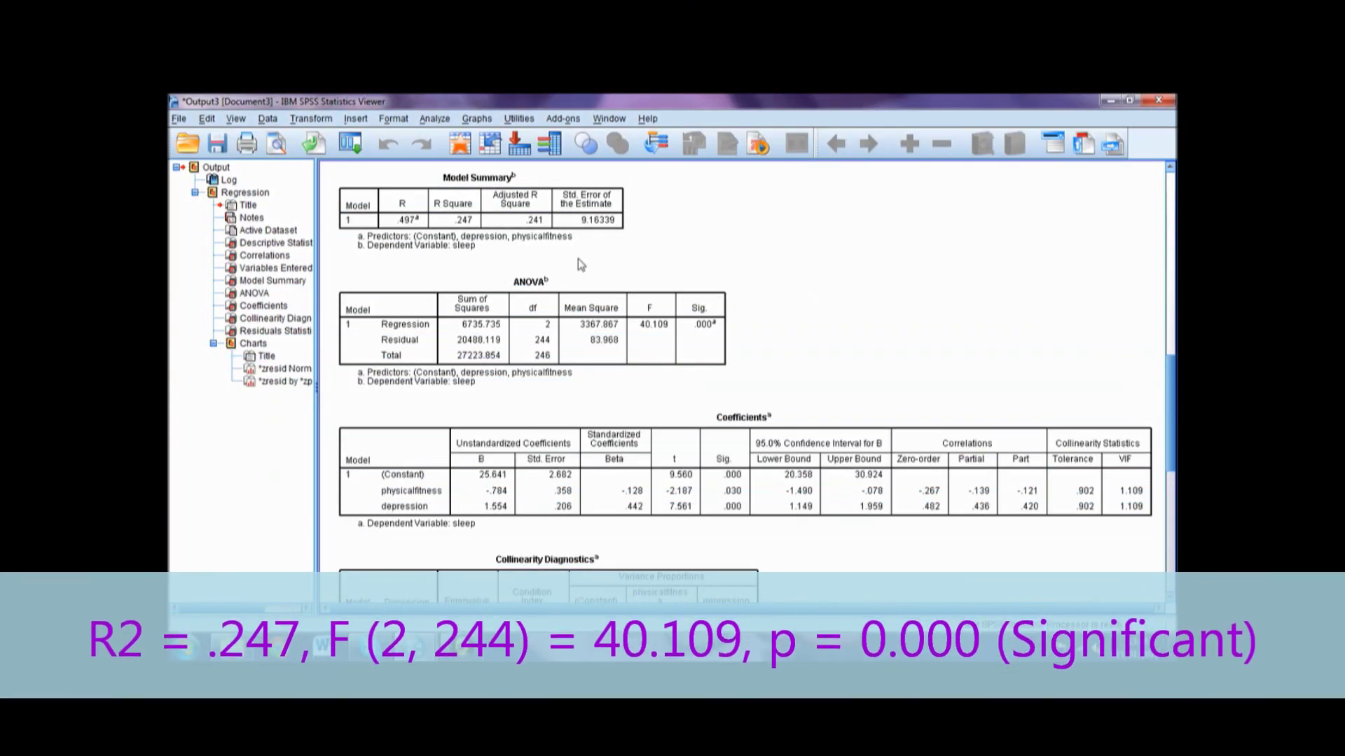
{"action": "left_click", "coordinate": [442, 245]}
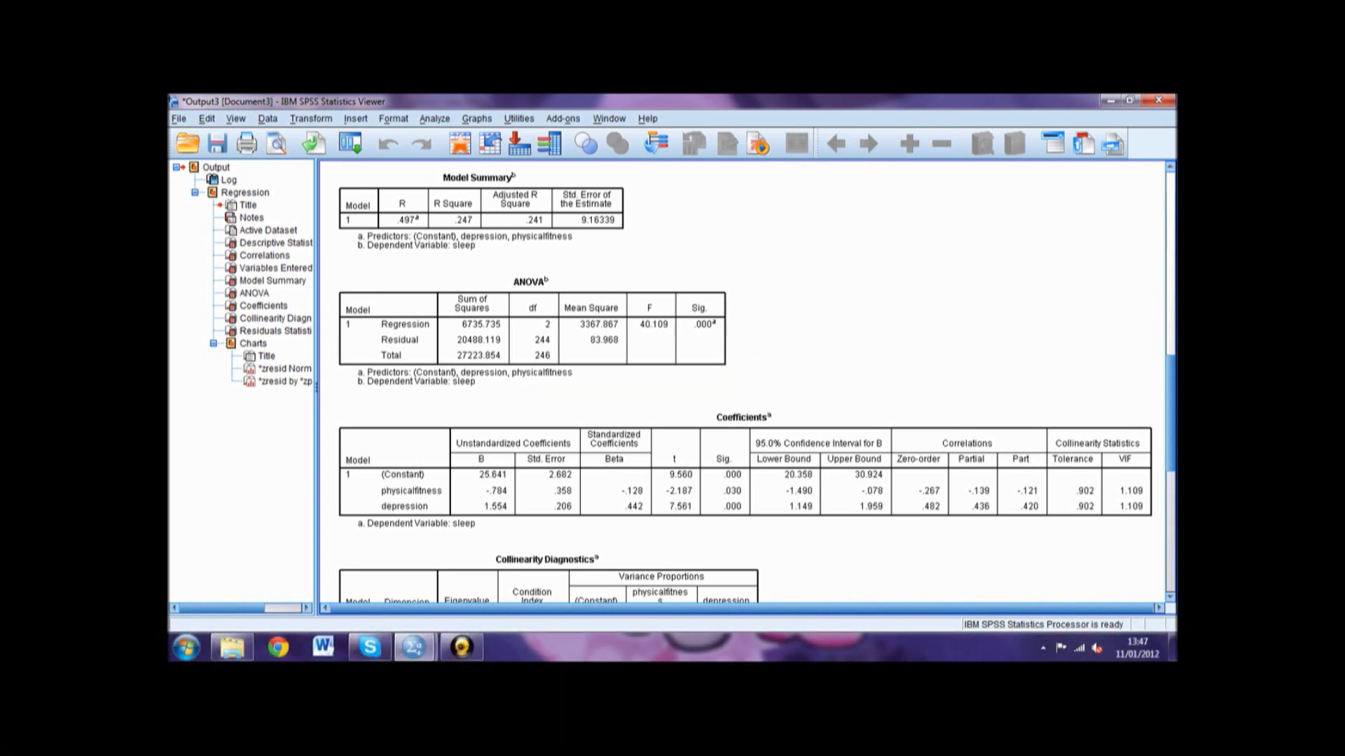
Bring the Coefficients, Collinearity Diagnostics (max condition index 9.875) and Residuals Statistics tables into view.
{"action": "left_click_drag", "start_coordinate": [1169, 363], "coordinate": [1169, 398]}
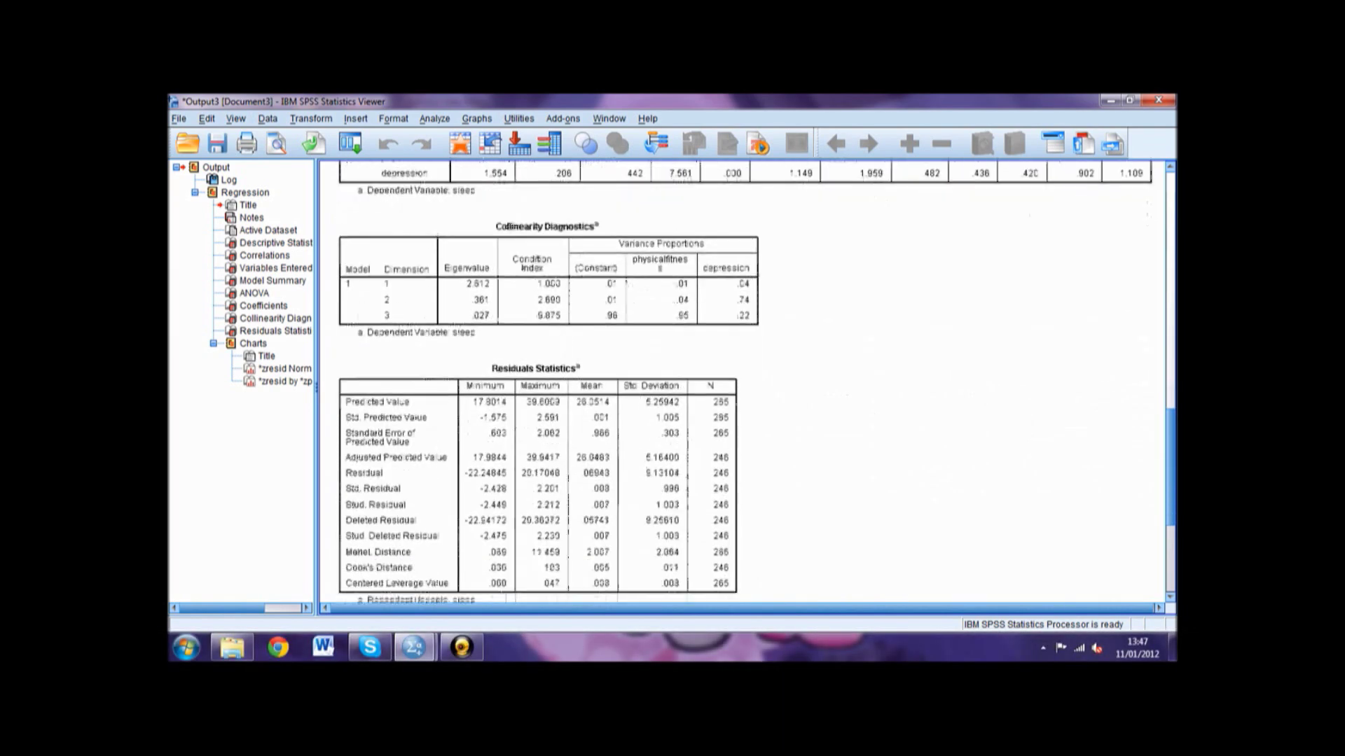
{"action": "scroll", "coordinate": [1170, 392], "scroll_direction": "up", "scroll_amount": 3}
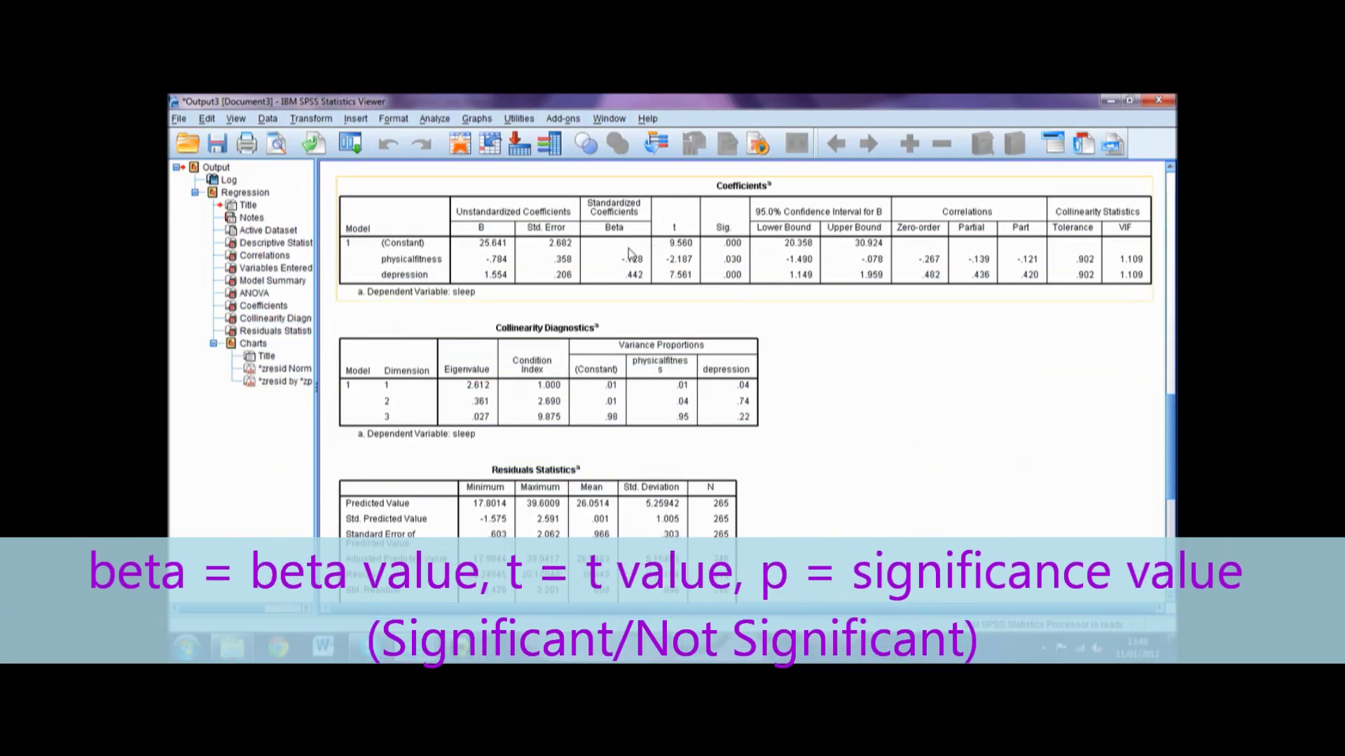
{"action": "left_click", "coordinate": [665, 325]}
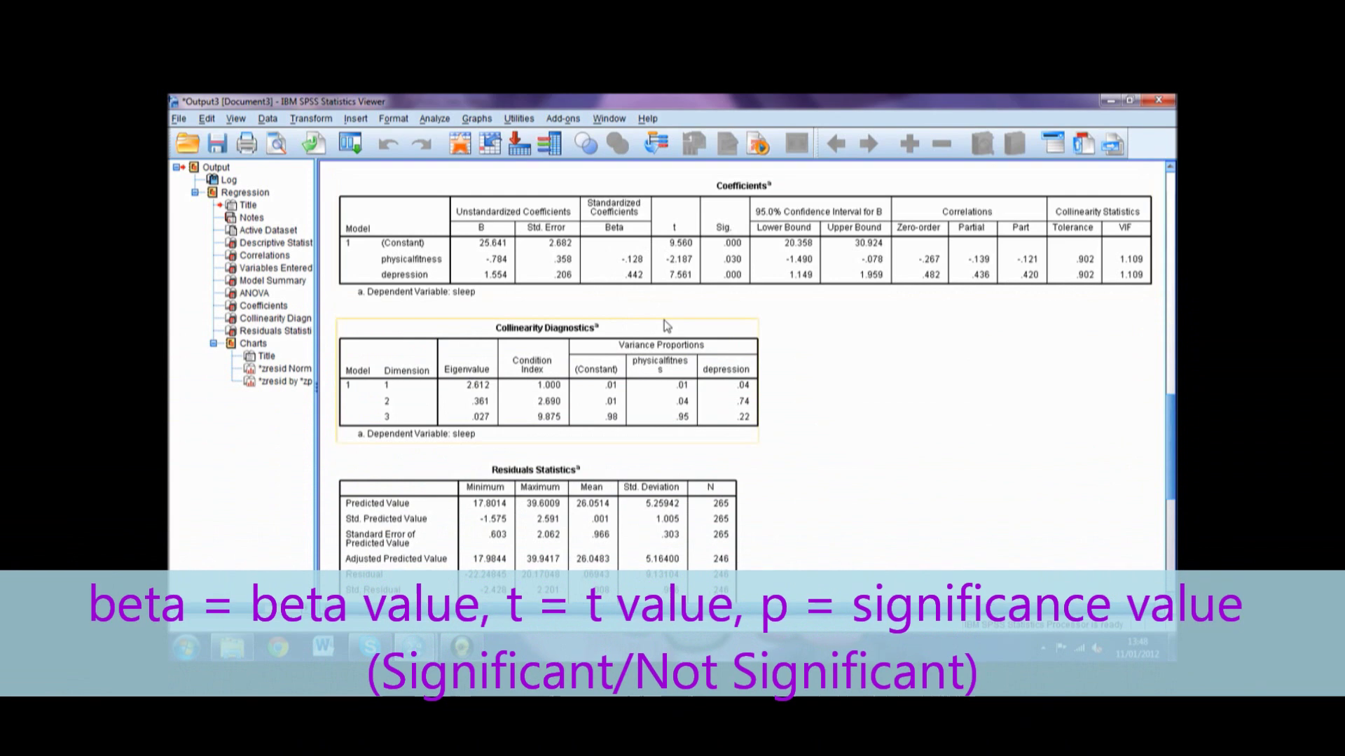
{"action": "left_click", "coordinate": [704, 314]}
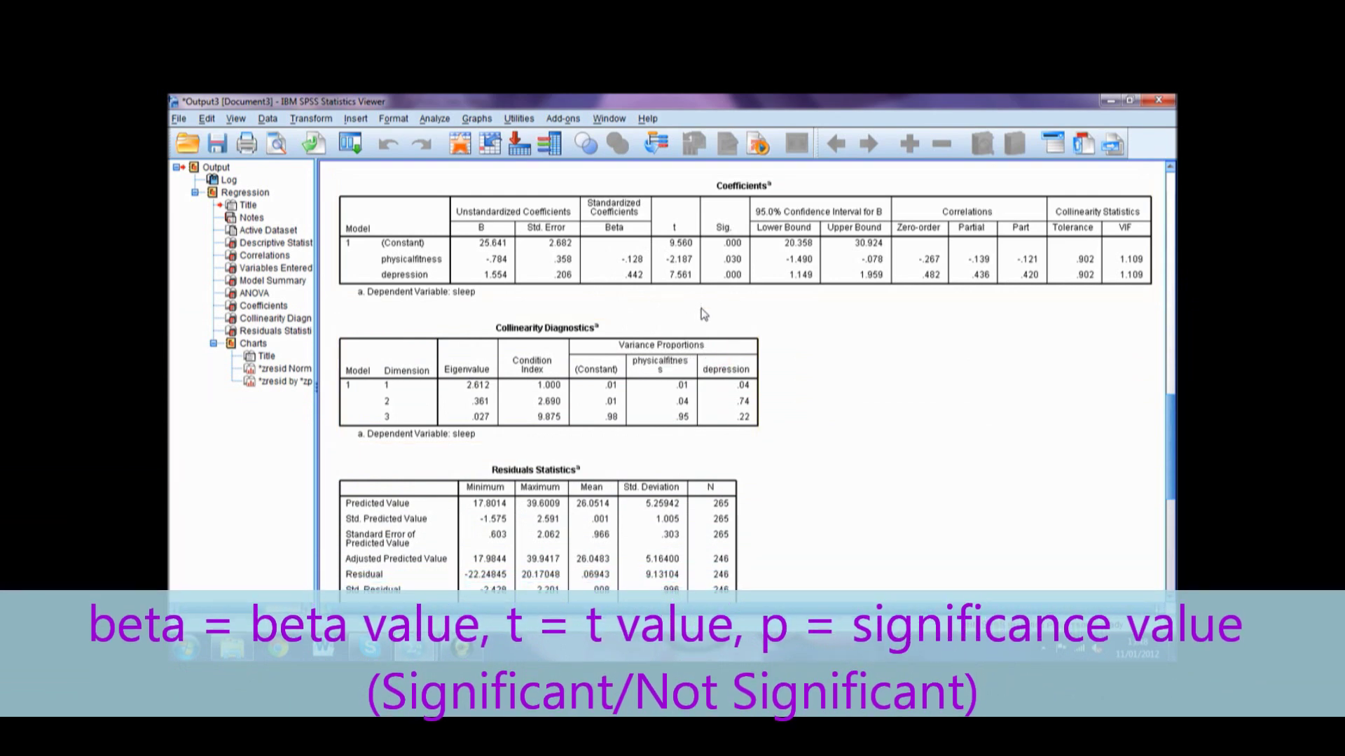
{"action": "left_click", "coordinate": [704, 297]}
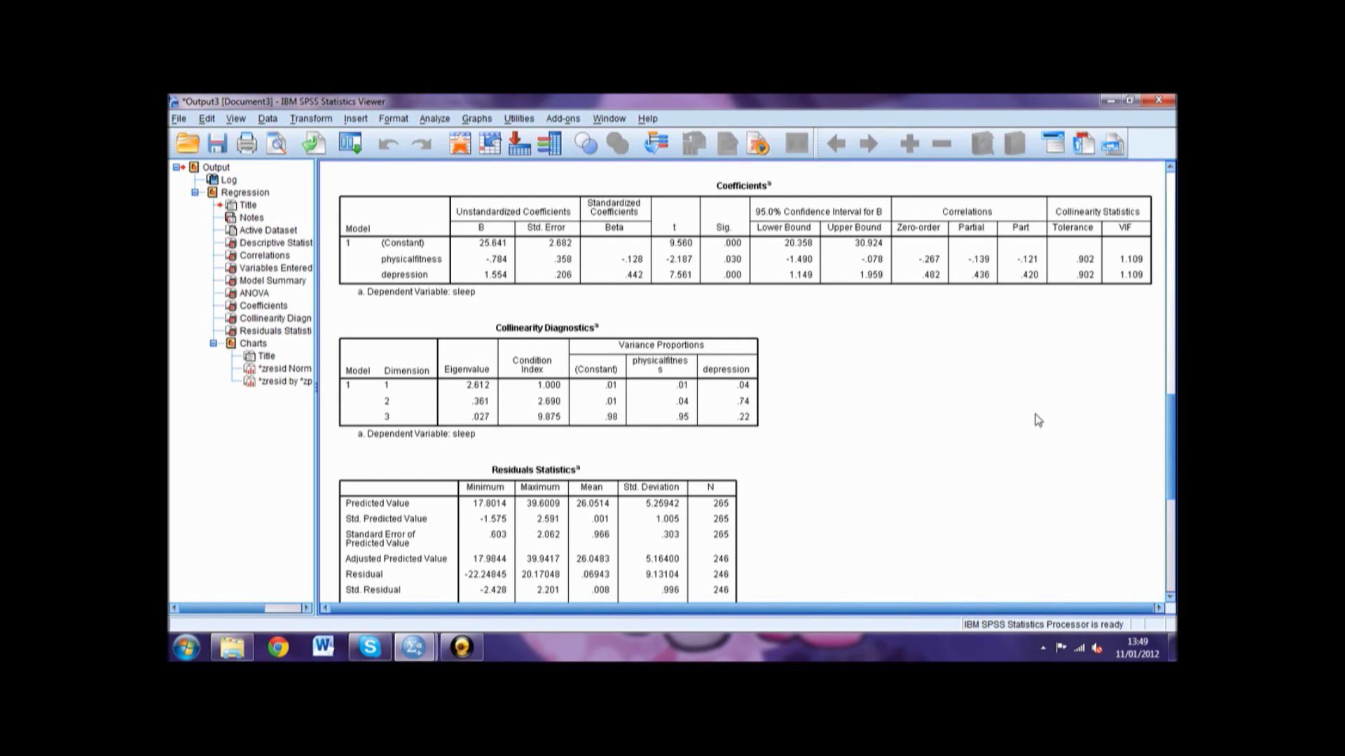
View the residual scatterplot and P-P plot, then scroll back to the Model Summary (R = .497).
{"action": "left_click_drag", "start_coordinate": [1171, 414], "coordinate": [1170, 504]}
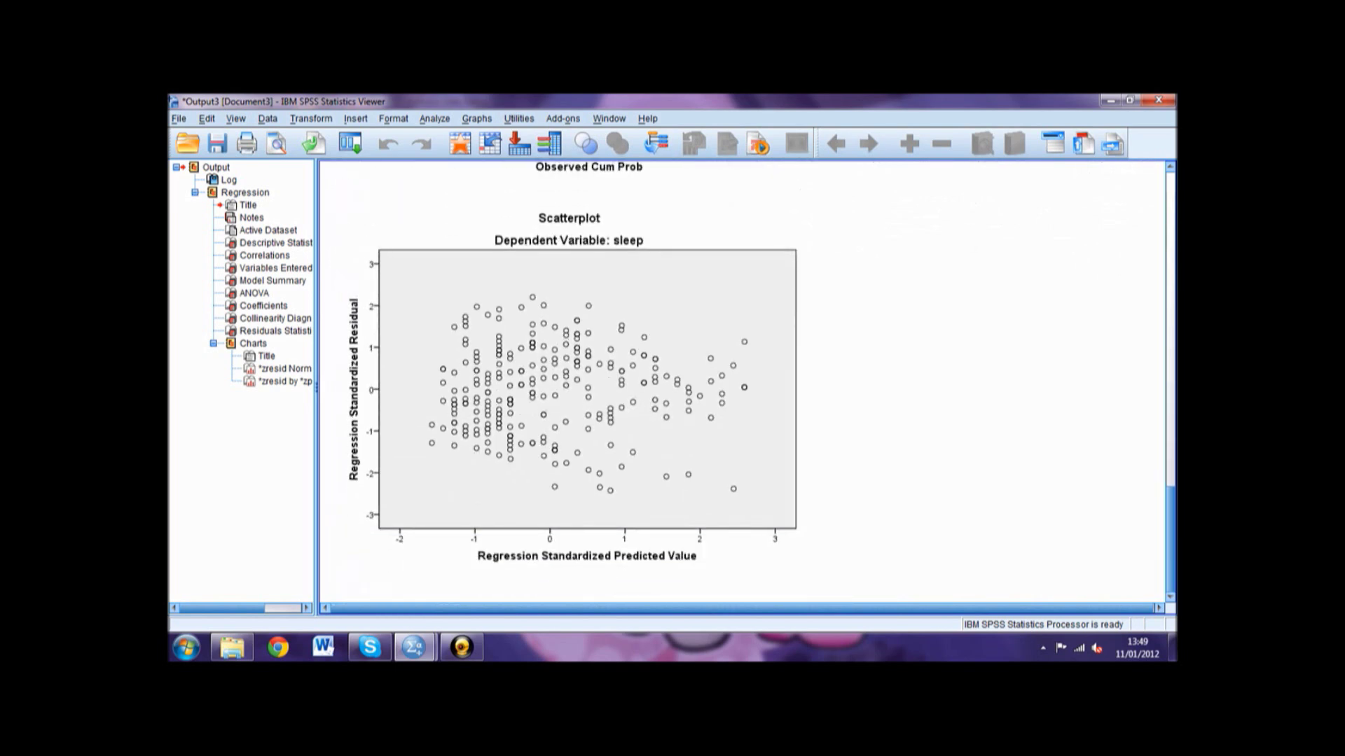
{"action": "scroll", "coordinate": [518, 373], "scroll_direction": "up", "scroll_amount": 15}
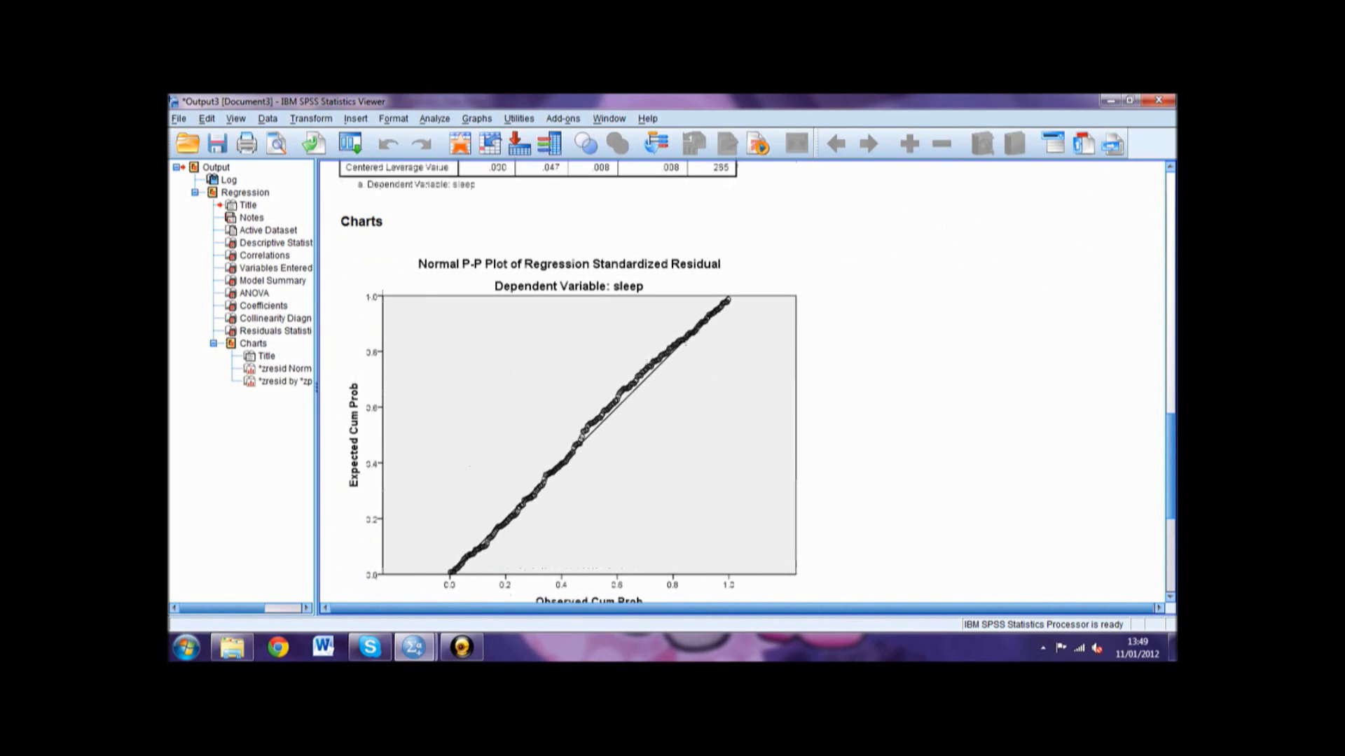
{"action": "scroll", "coordinate": [614, 422], "scroll_direction": "up", "scroll_amount": 3}
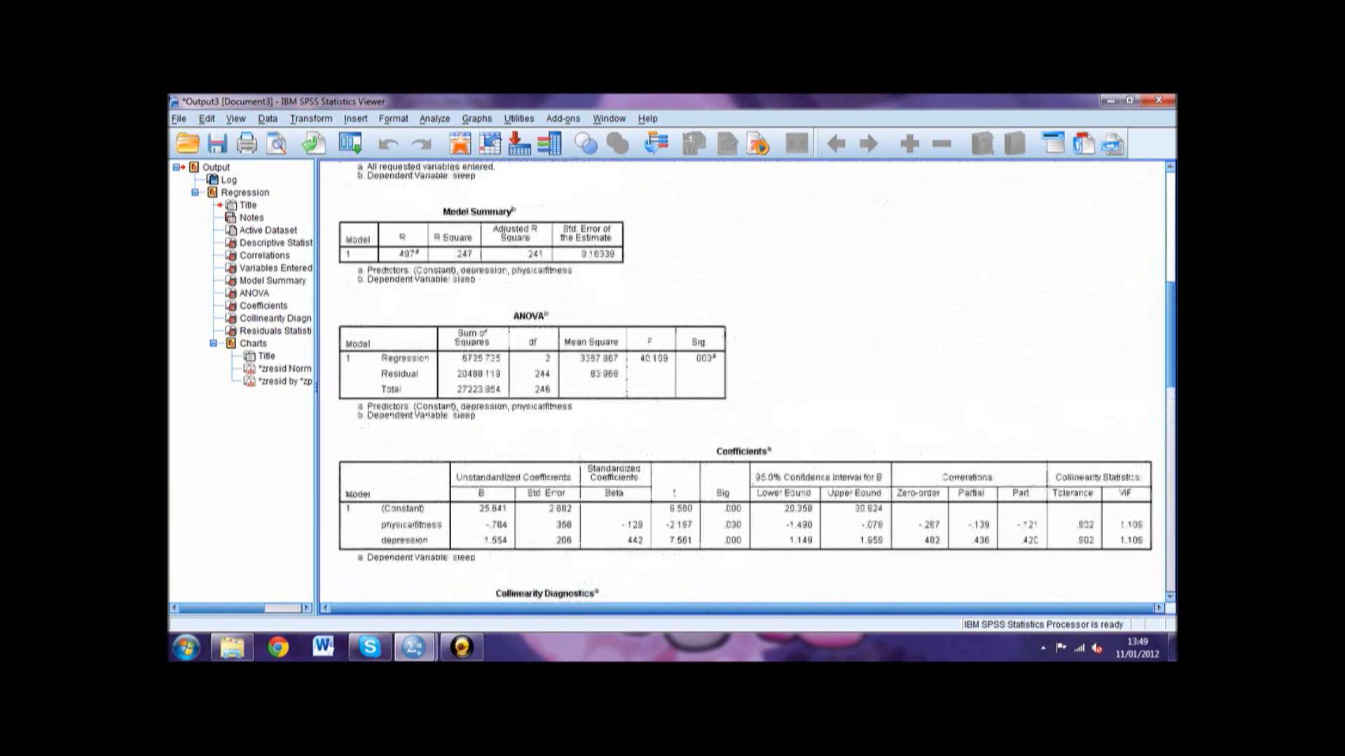
{"action": "scroll", "coordinate": [1171, 378], "scroll_direction": "up", "scroll_amount": 1}
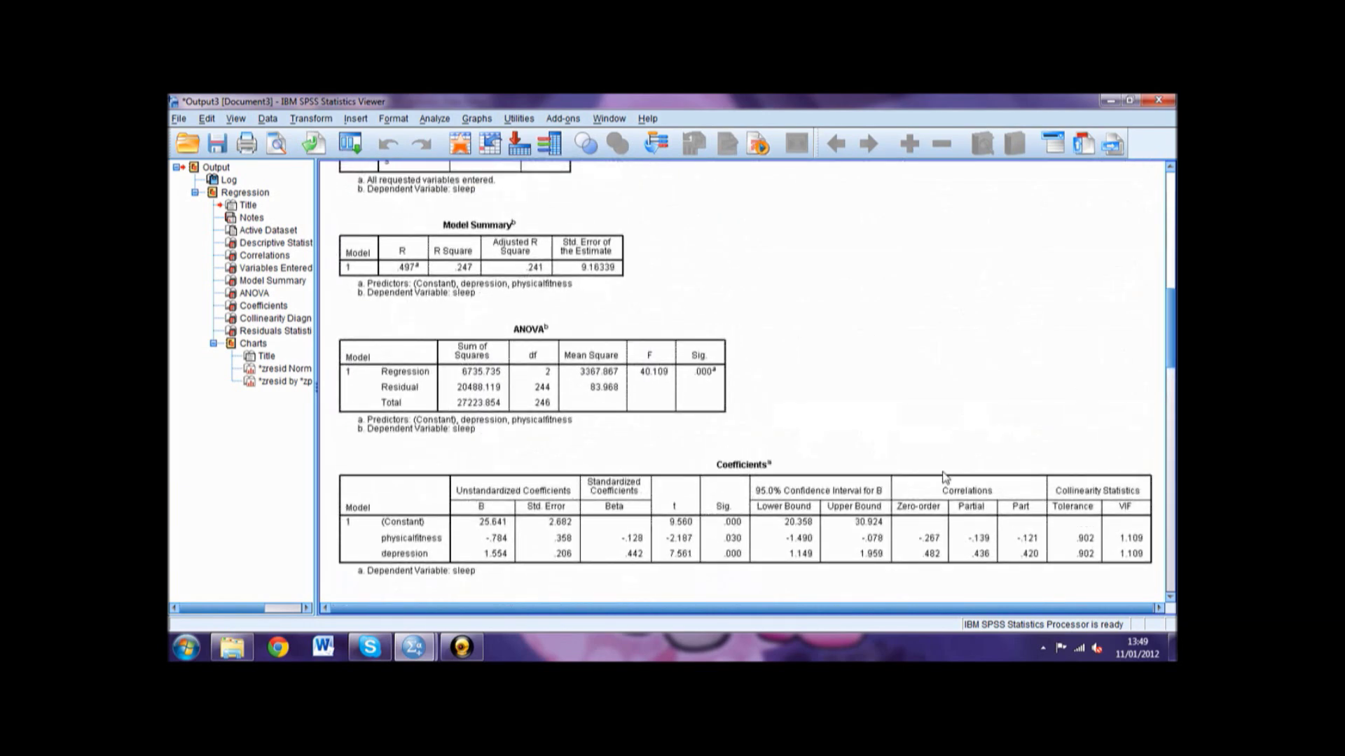